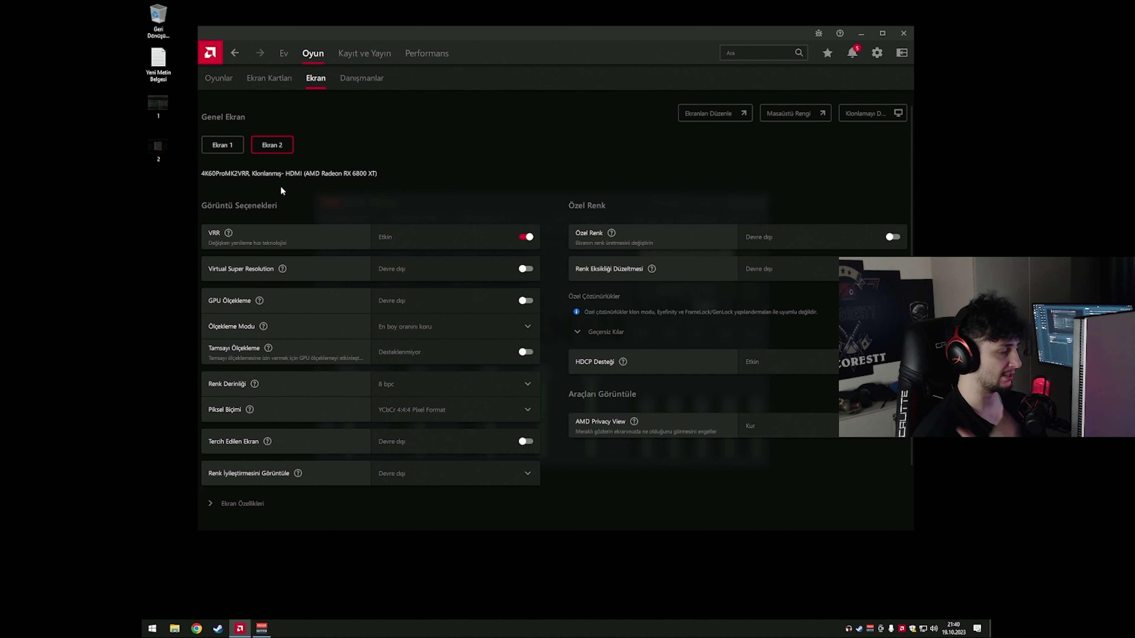
- Set the scaling mode (Ölçekleme Modu) of Ekran 2 to Tam panel, and close the open windows
left_click(530, 327)
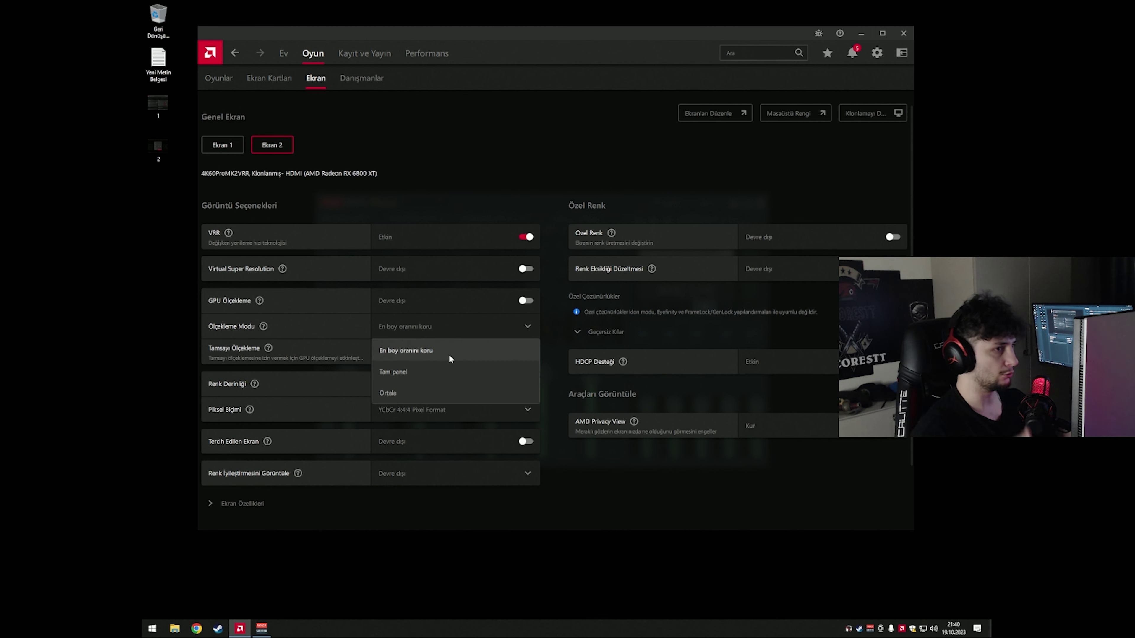
left_click(441, 371)
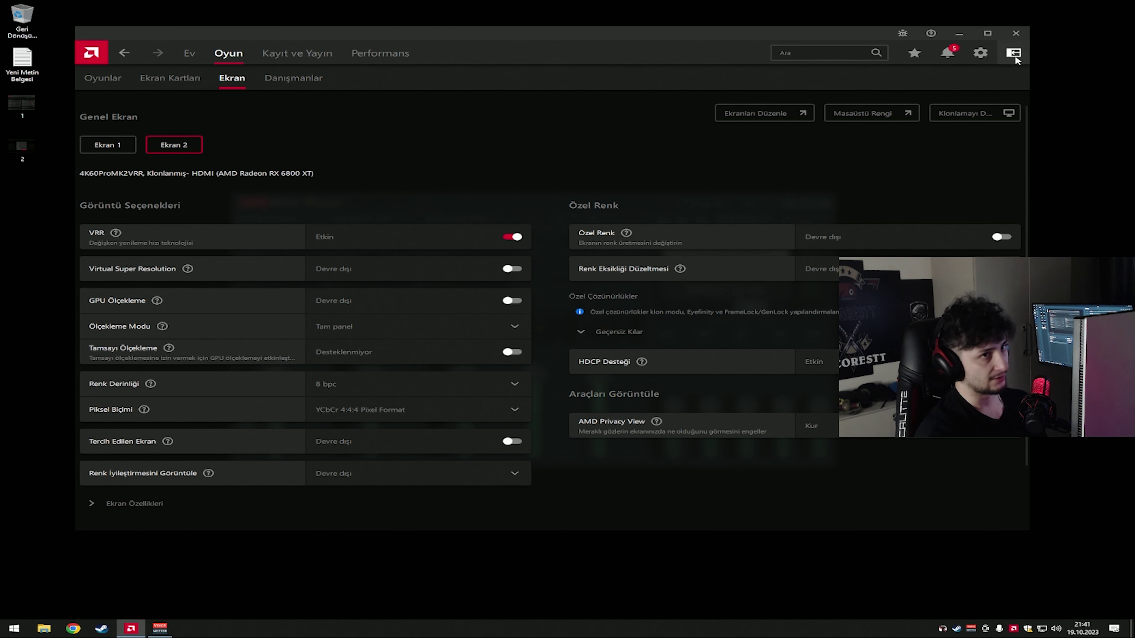
left_click(1015, 33)
left_click(825, 204)
- View the two desktop screenshots 1 and 2 showing the display options and the custom resolution settings, closing each one
double_click(21, 104)
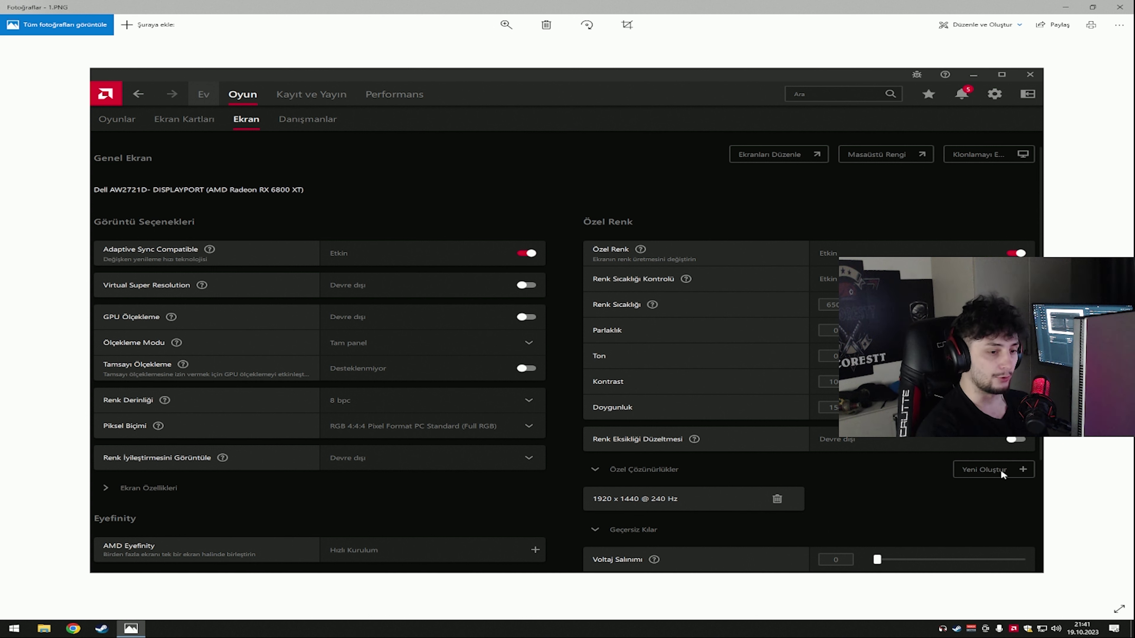
left_click(1120, 7)
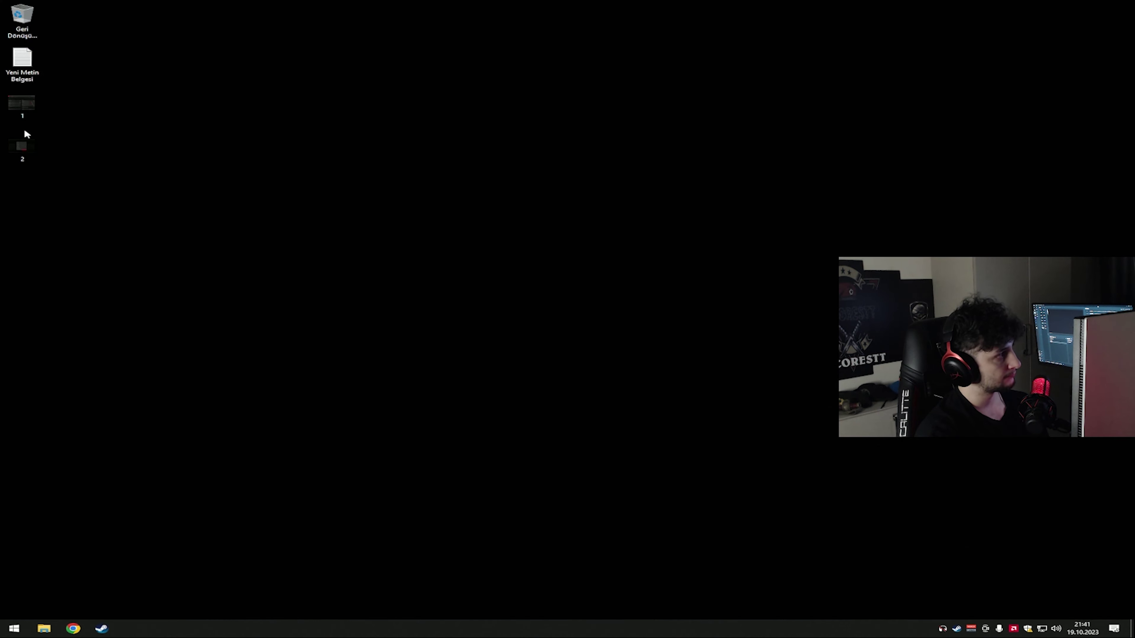
double_click(22, 142)
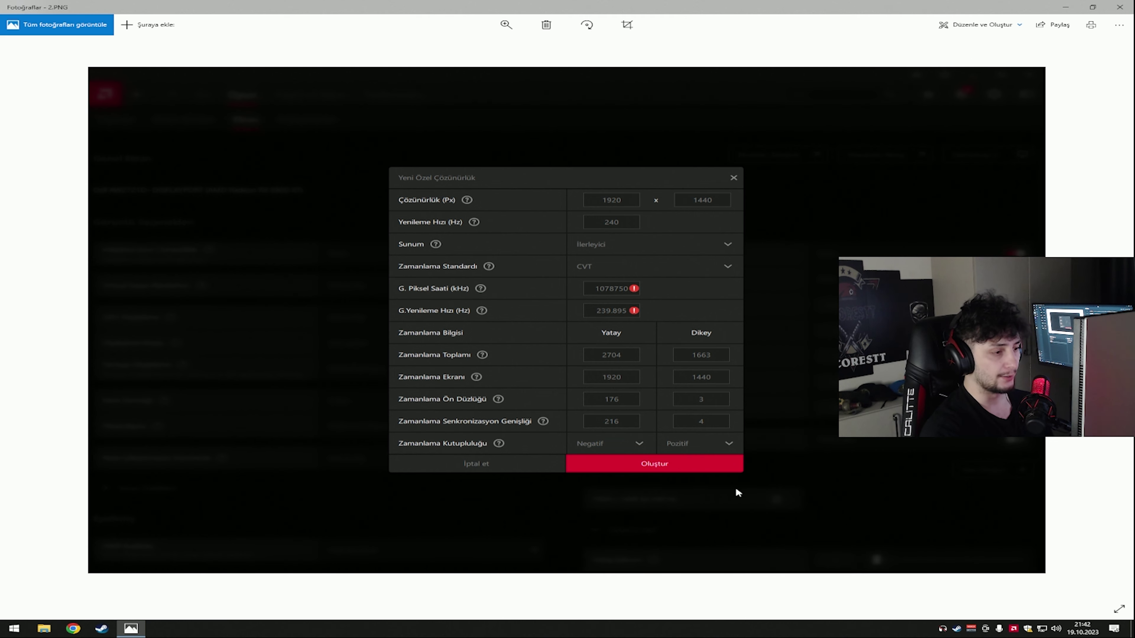
left_click(1130, 4)
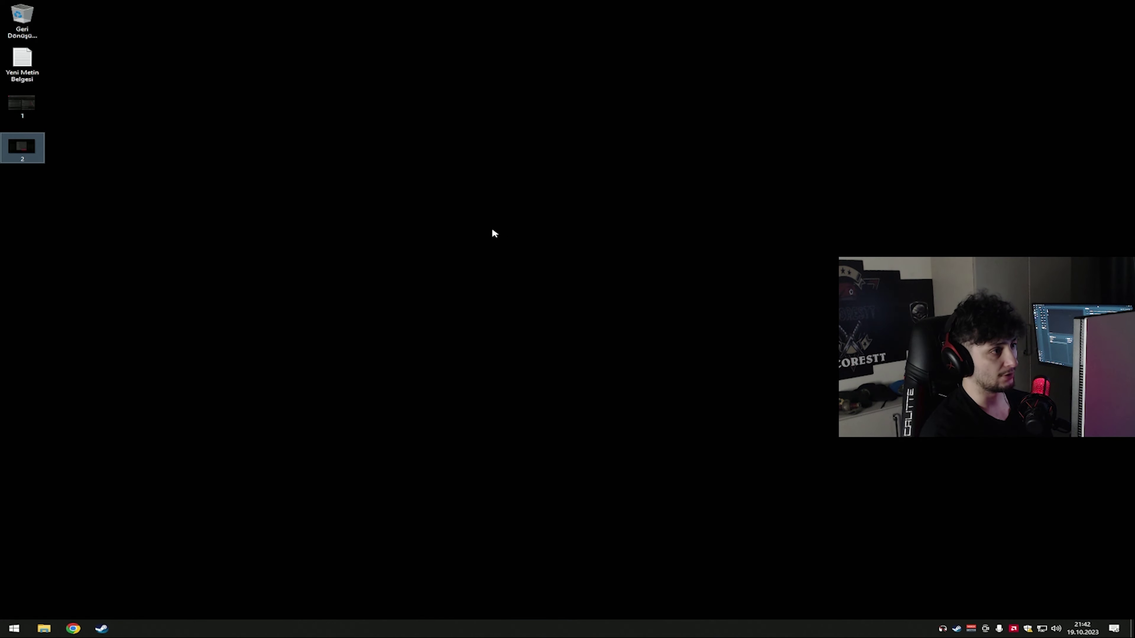
- Check the selected screen resolution and the list of available resolutions in the Windows display settings, and close the settings
right_click(485, 231)
left_click(532, 328)
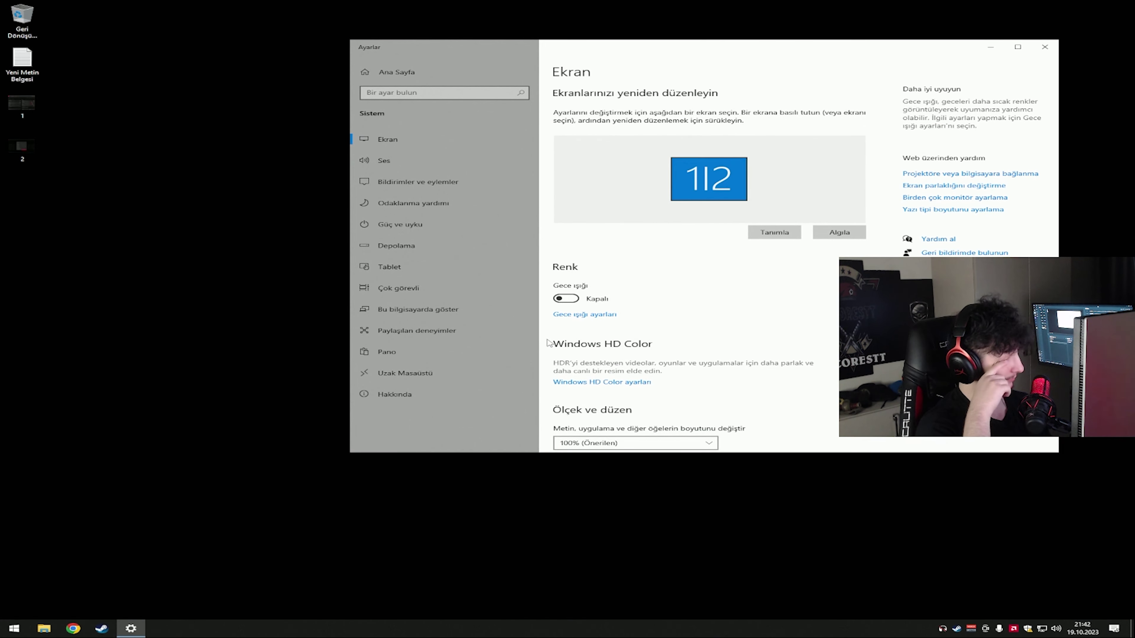
scroll(740, 349, "down", 5)
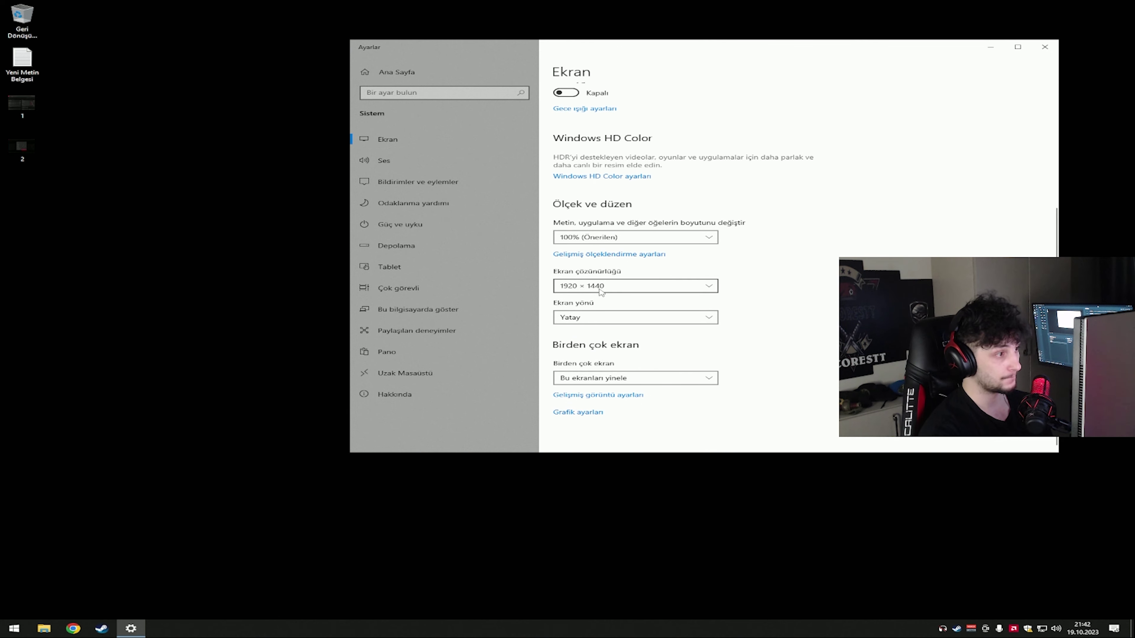
left_click(603, 289)
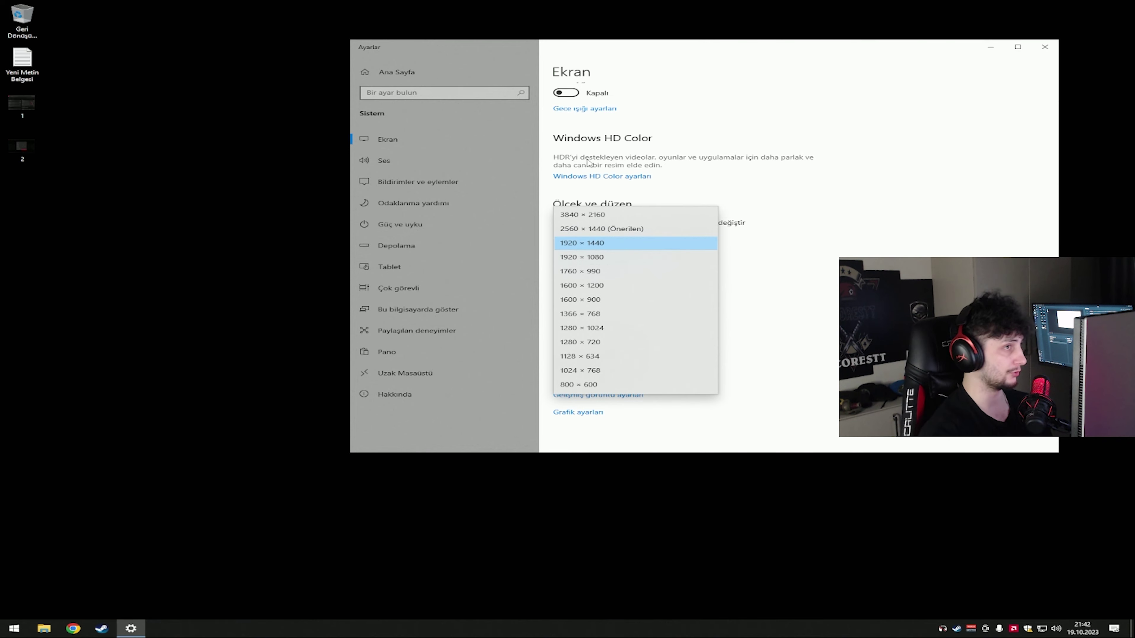
left_click(1045, 47)
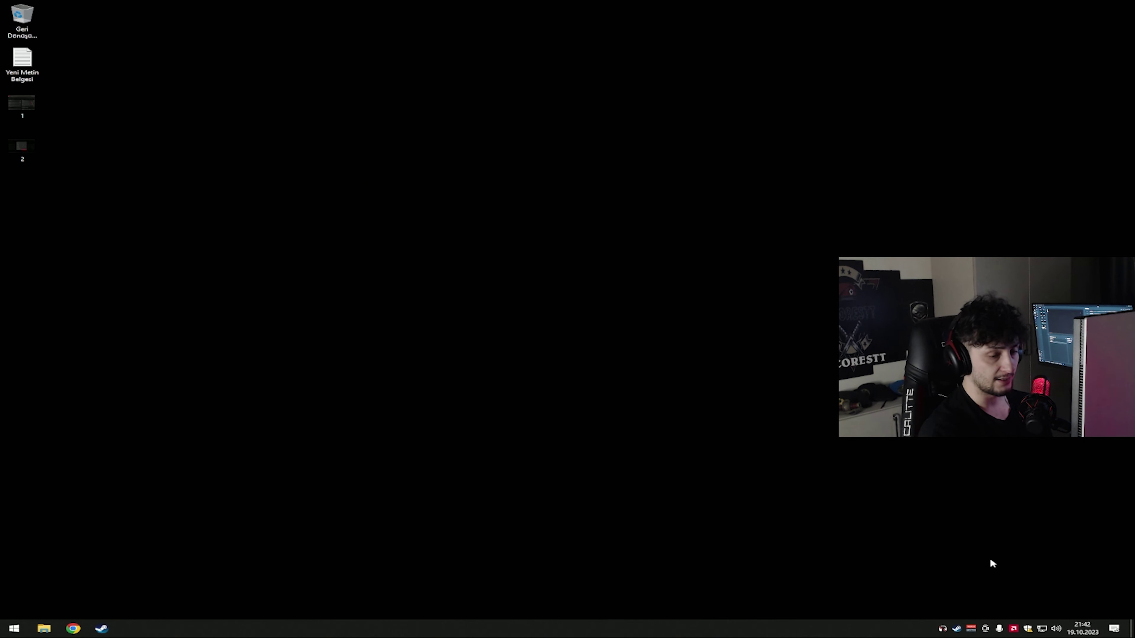
- Check the scaling mode of Ekran 2 and Ekran 1 in the AMD display settings, and close the window
right_click(500, 406)
left_click(514, 413)
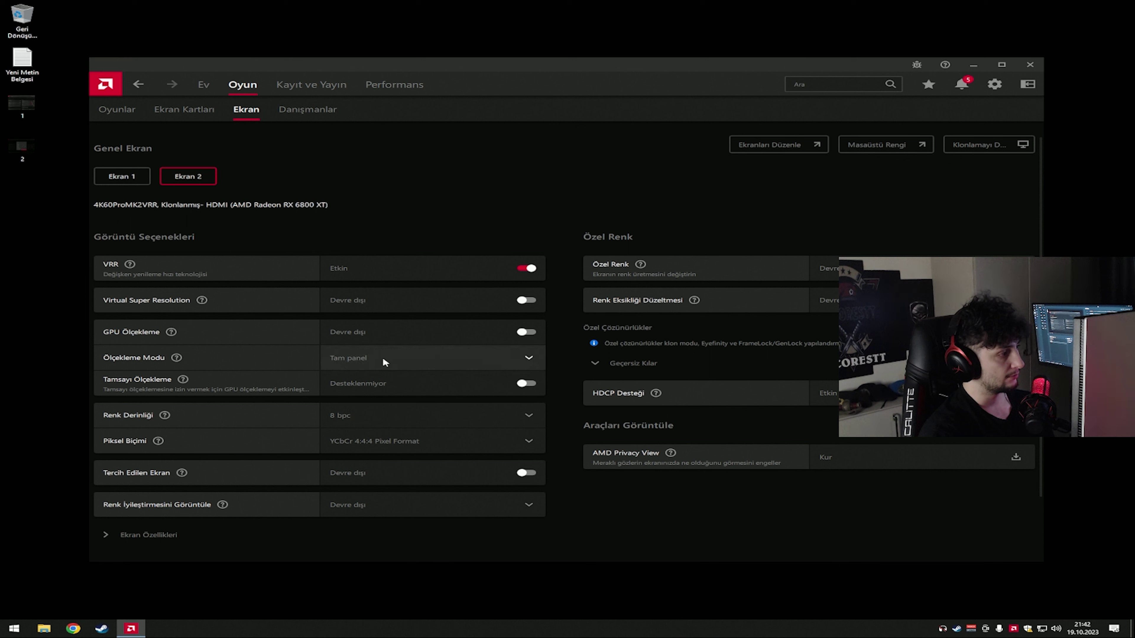
left_click(387, 363)
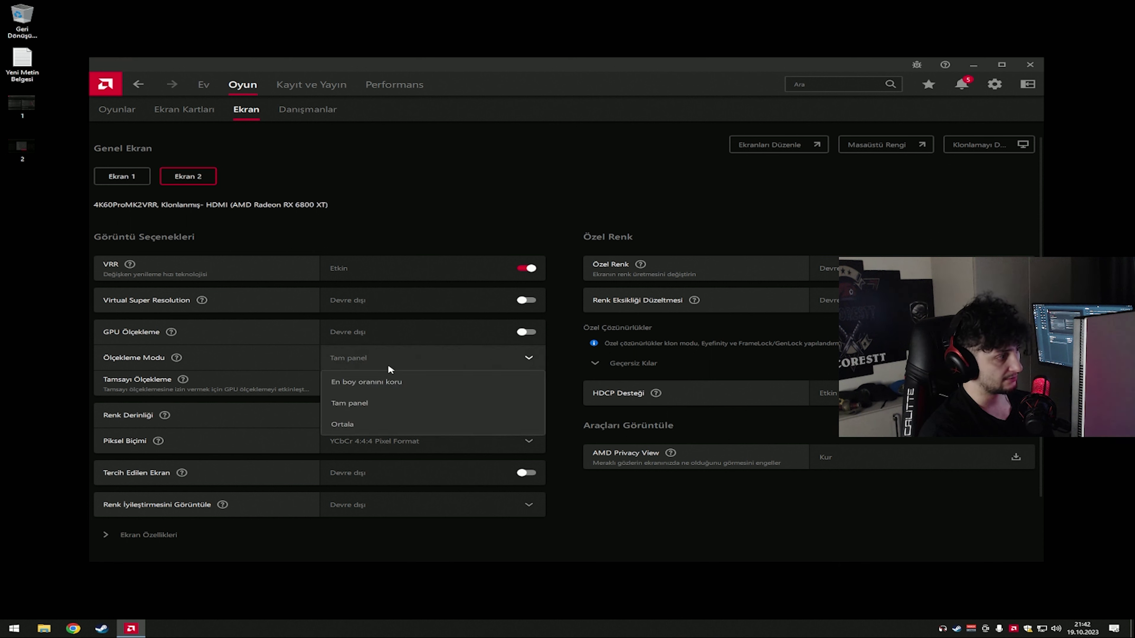
left_click(327, 245)
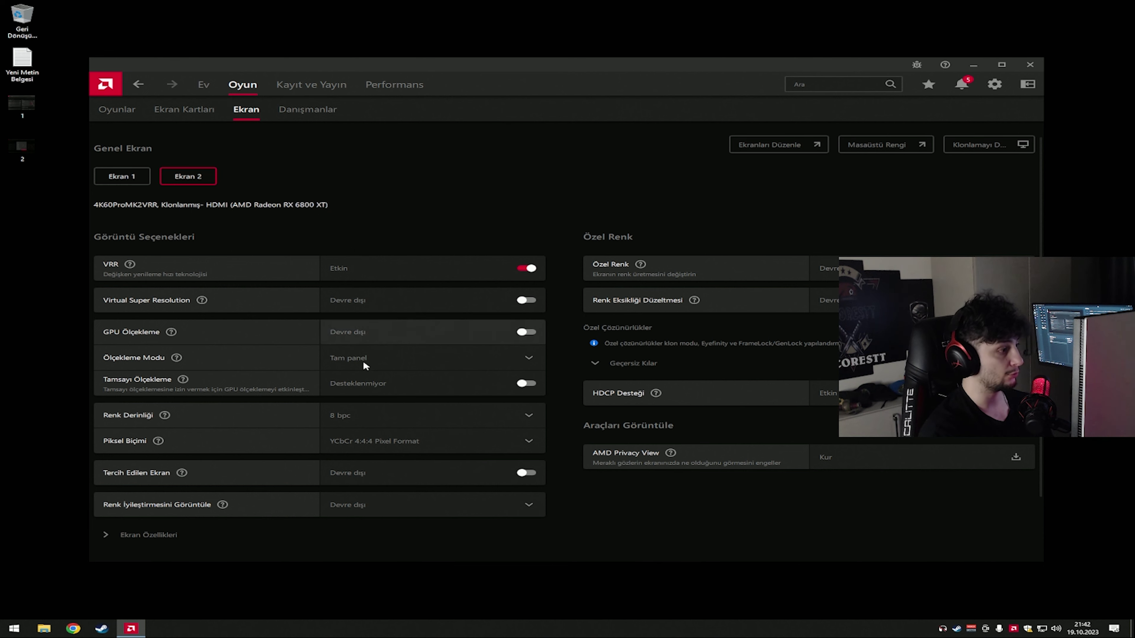
left_click(131, 179)
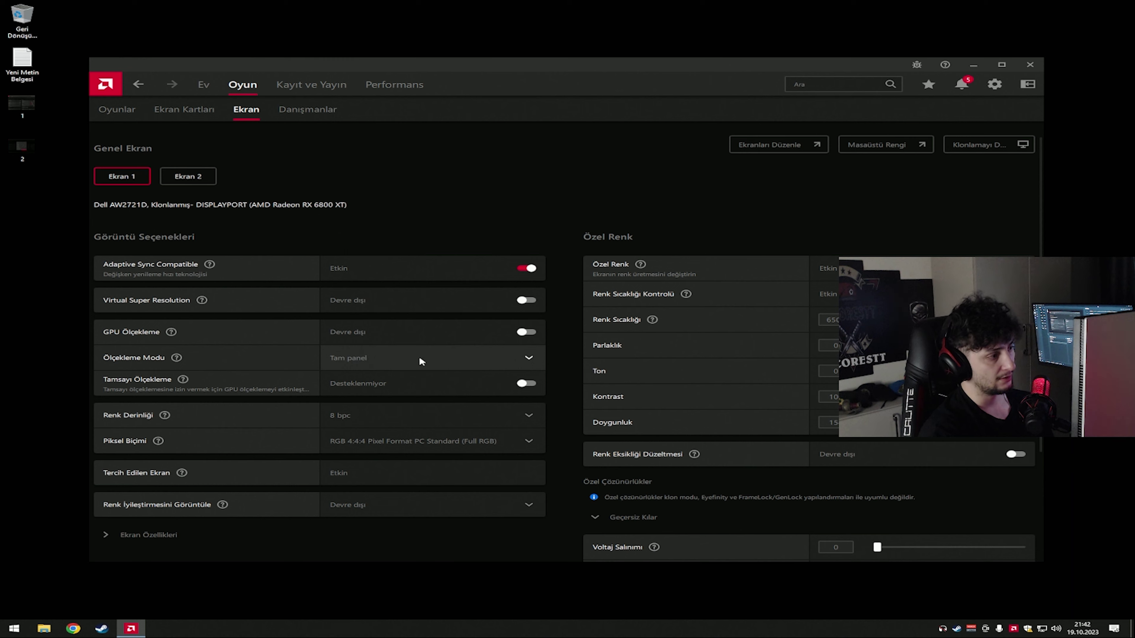
left_click(1030, 64)
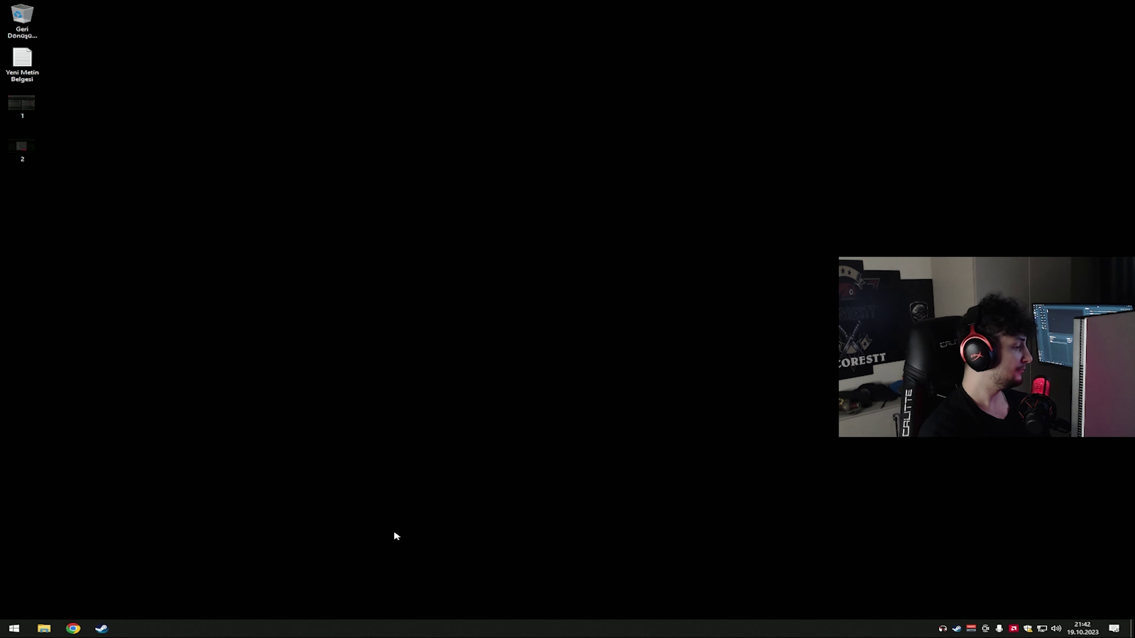
- Browse to the players folder inside Call of Duty in the Documents folder (Belgeler)
left_click(44, 628)
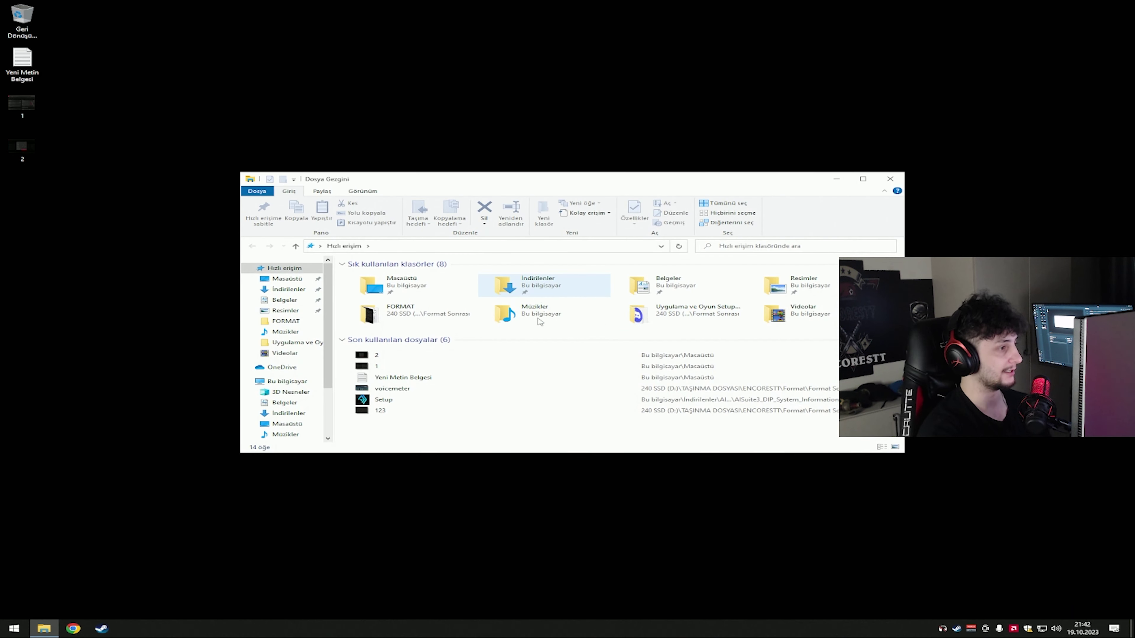
double_click(682, 277)
double_click(396, 274)
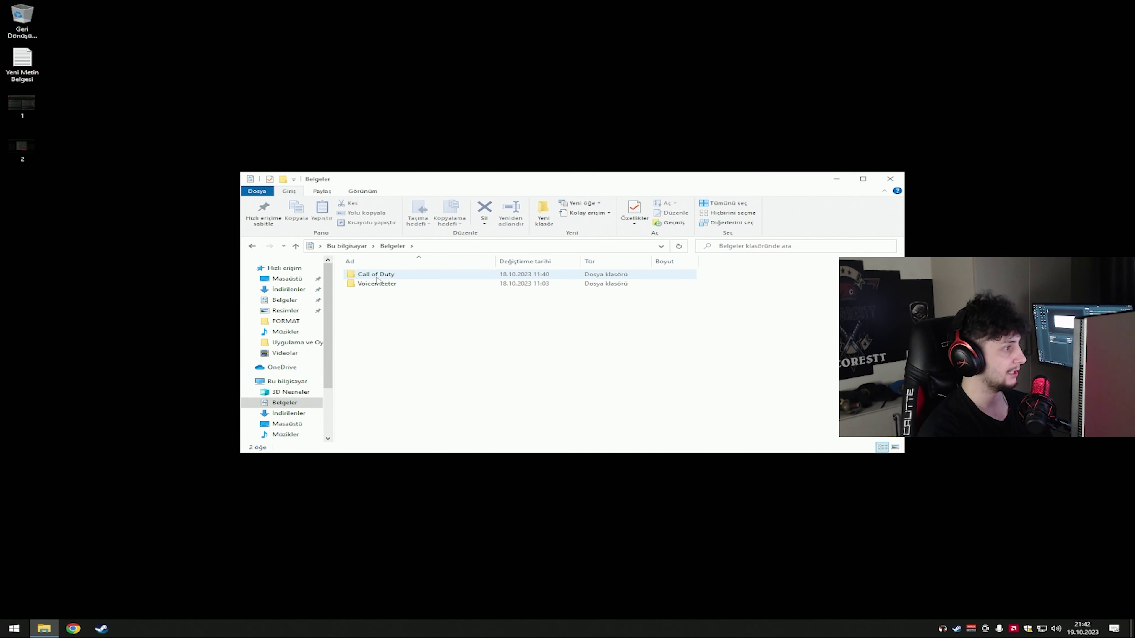
double_click(395, 276)
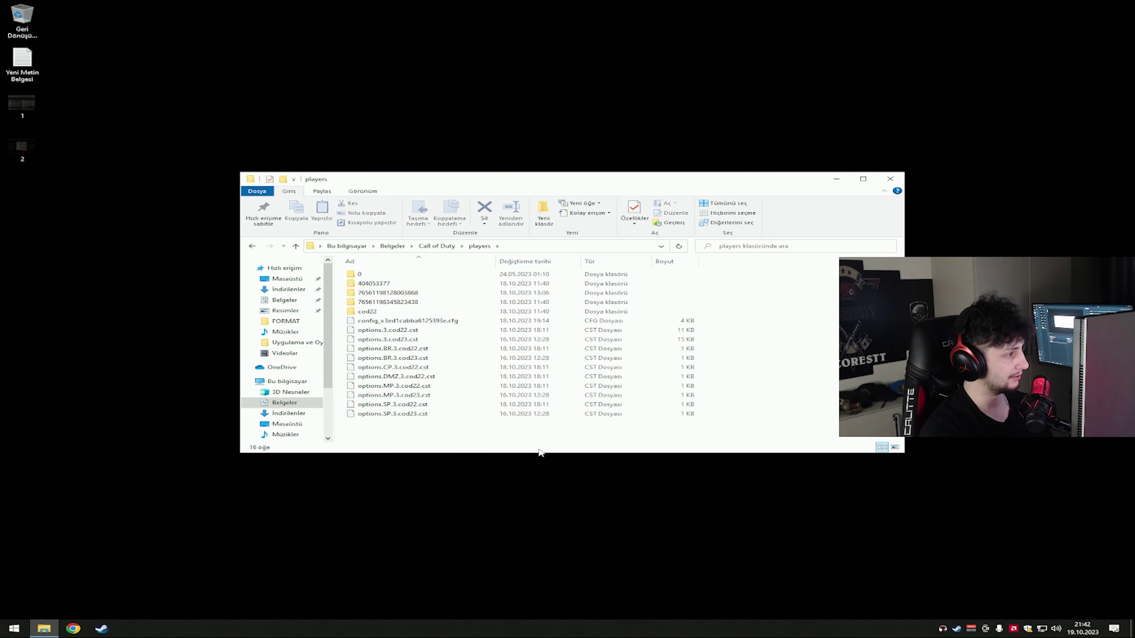
right_click(405, 330)
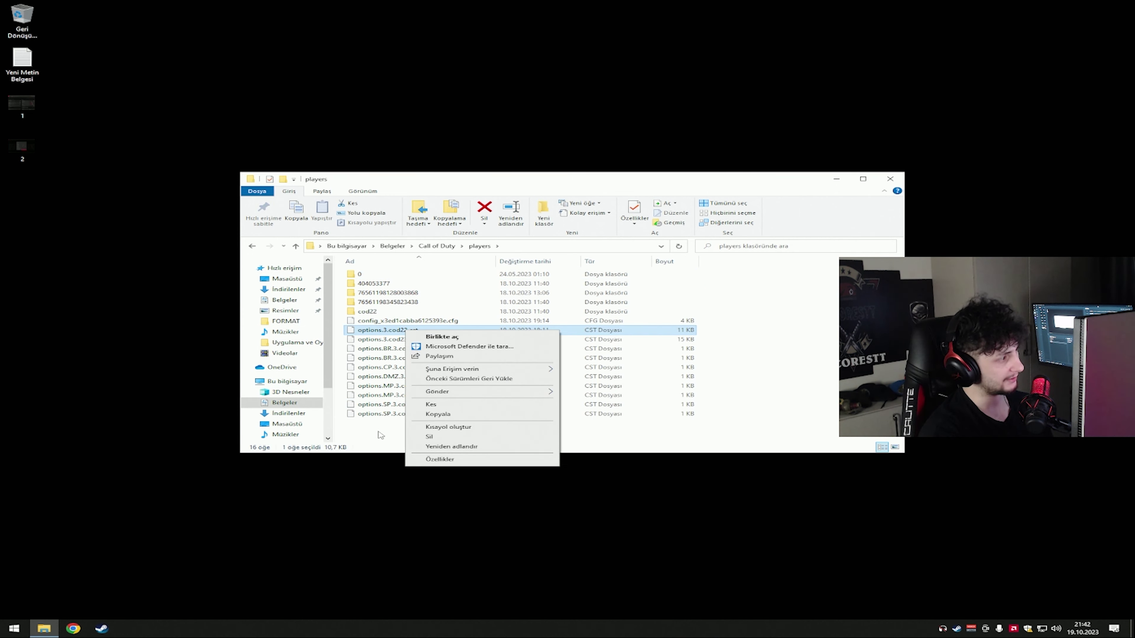
key("Escape")
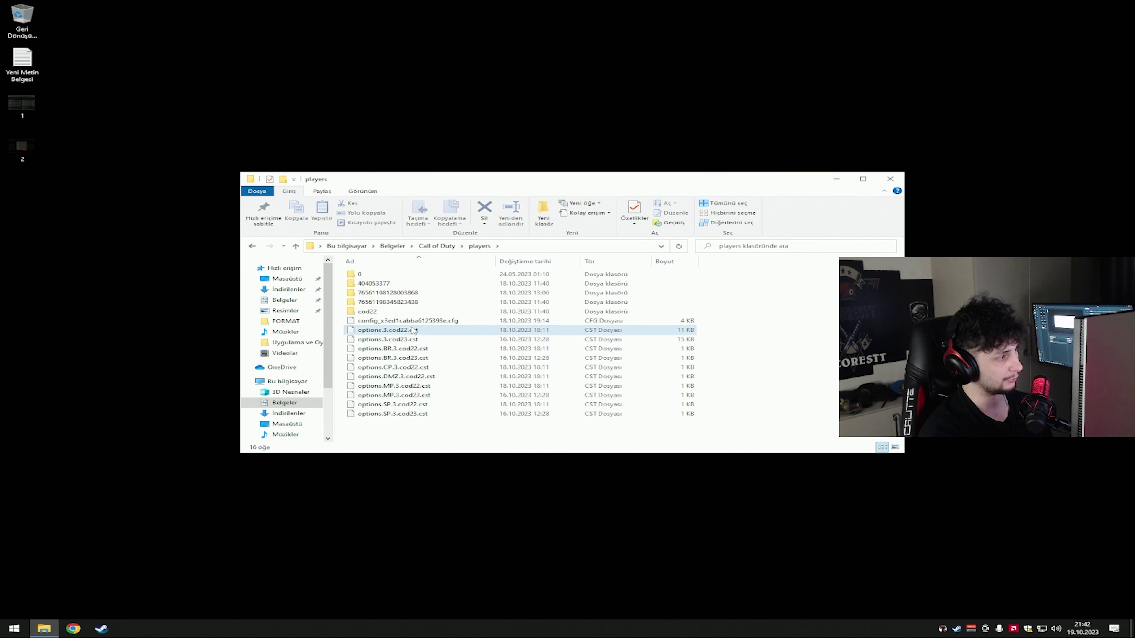
left_click(403, 331)
right_click(403, 333)
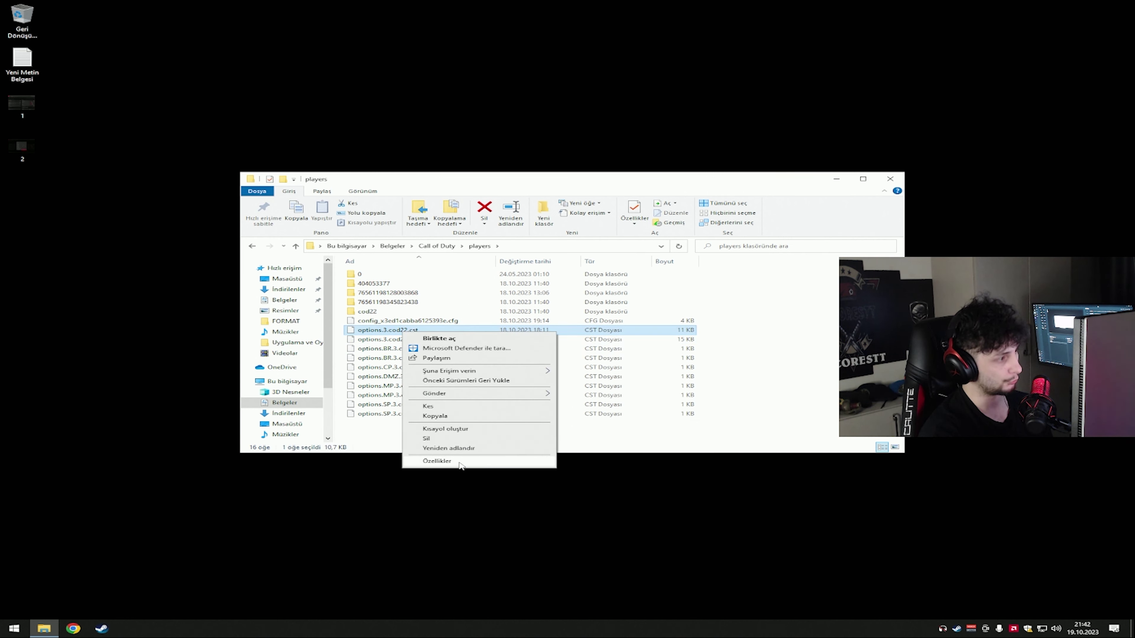
left_click(460, 464)
key("Escape")
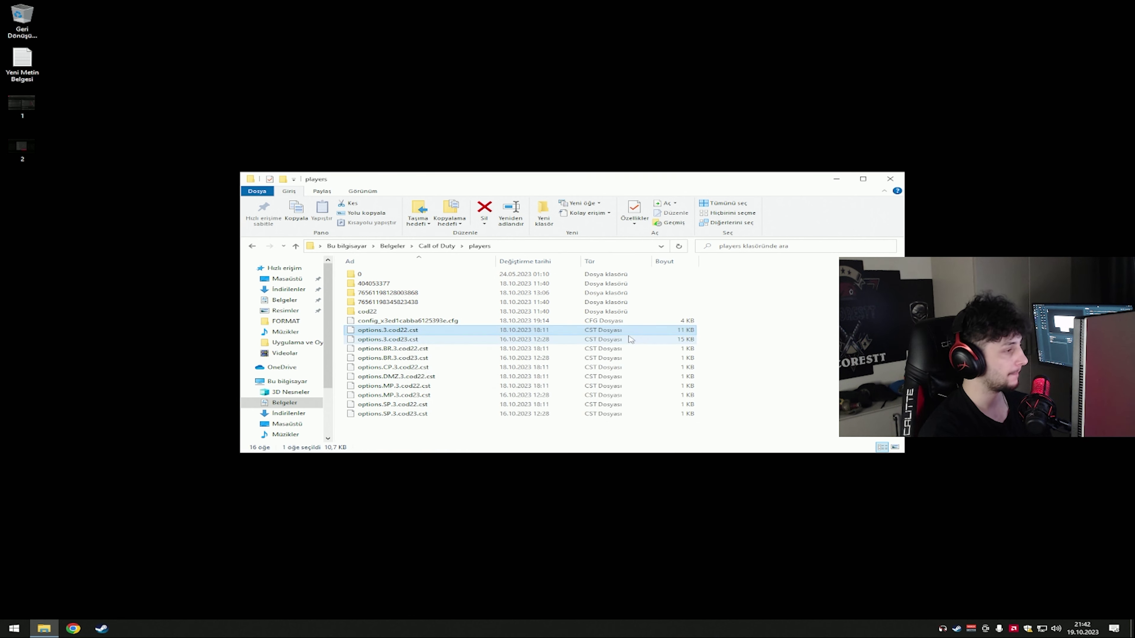
- Open options.3.cod22.cst in Notepad (Not Defteri) and maximize its window
right_click(408, 331)
left_click(416, 336)
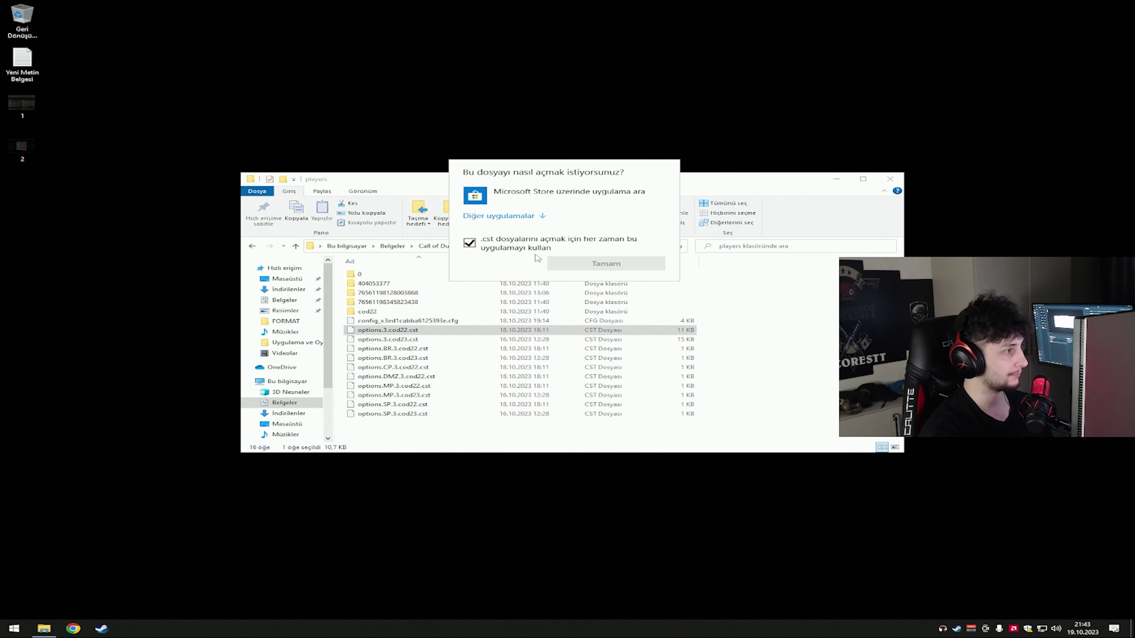
left_click(526, 221)
double_click(520, 242)
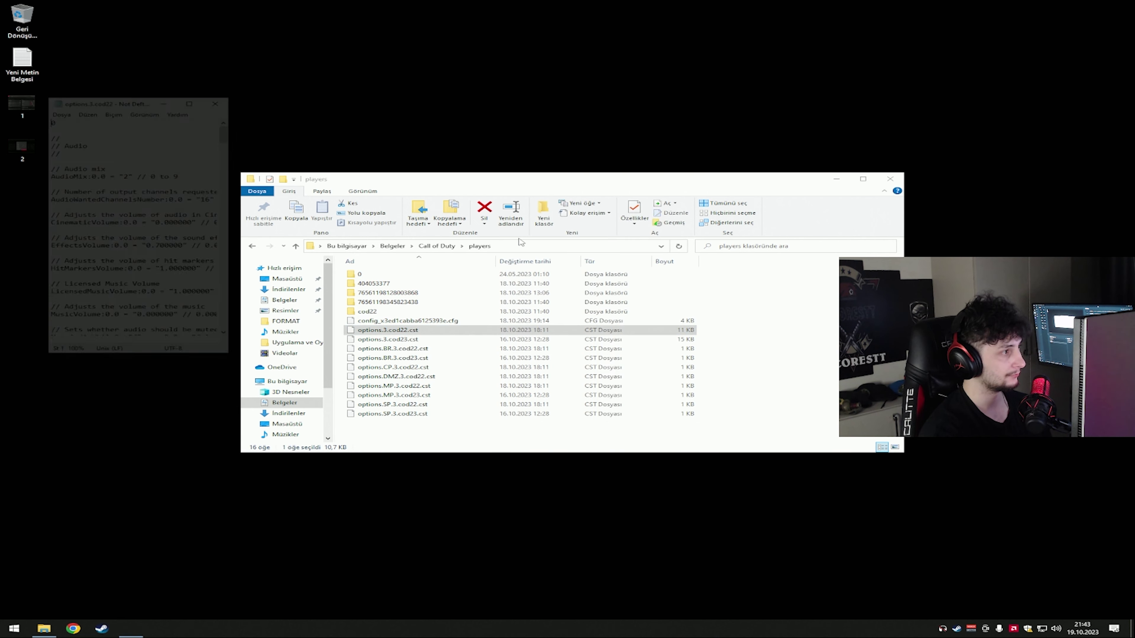
left_click(192, 99)
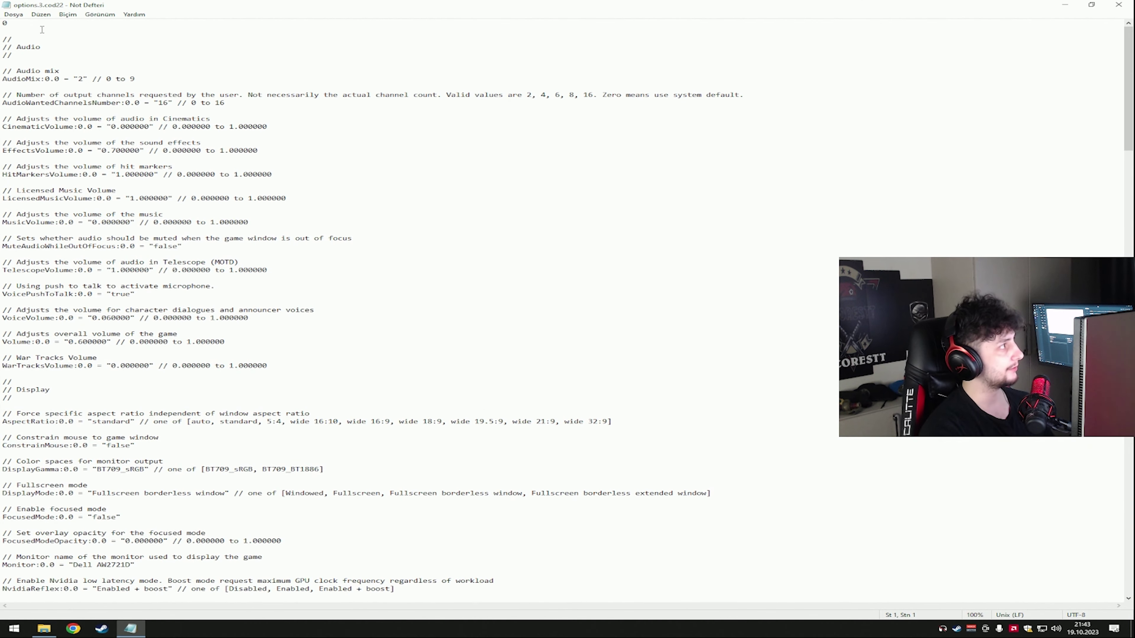
- Search the options file for "aspect" to find the aspect ratio setting
key("ctrl+f")
type("apel")
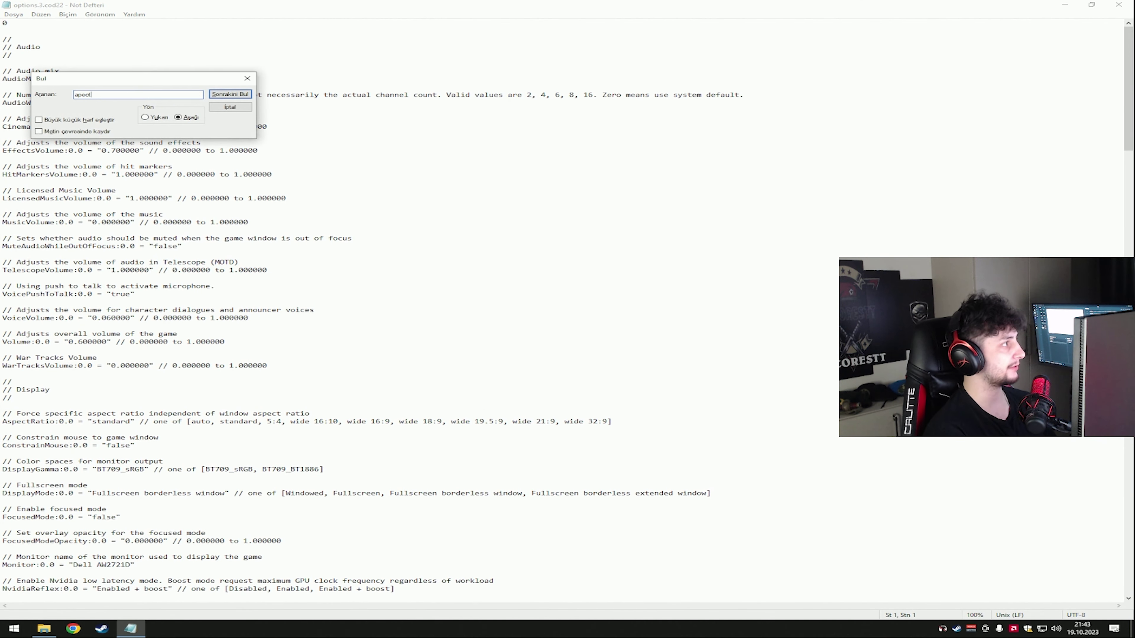
type("t")
key("Return")
key("Return")
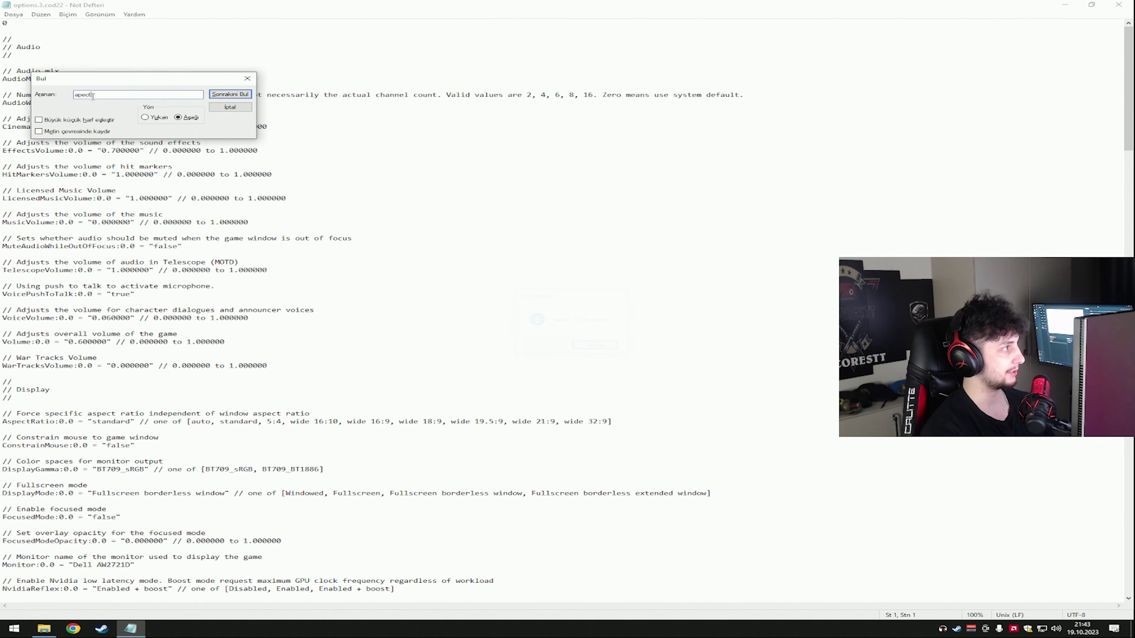
key("Return")
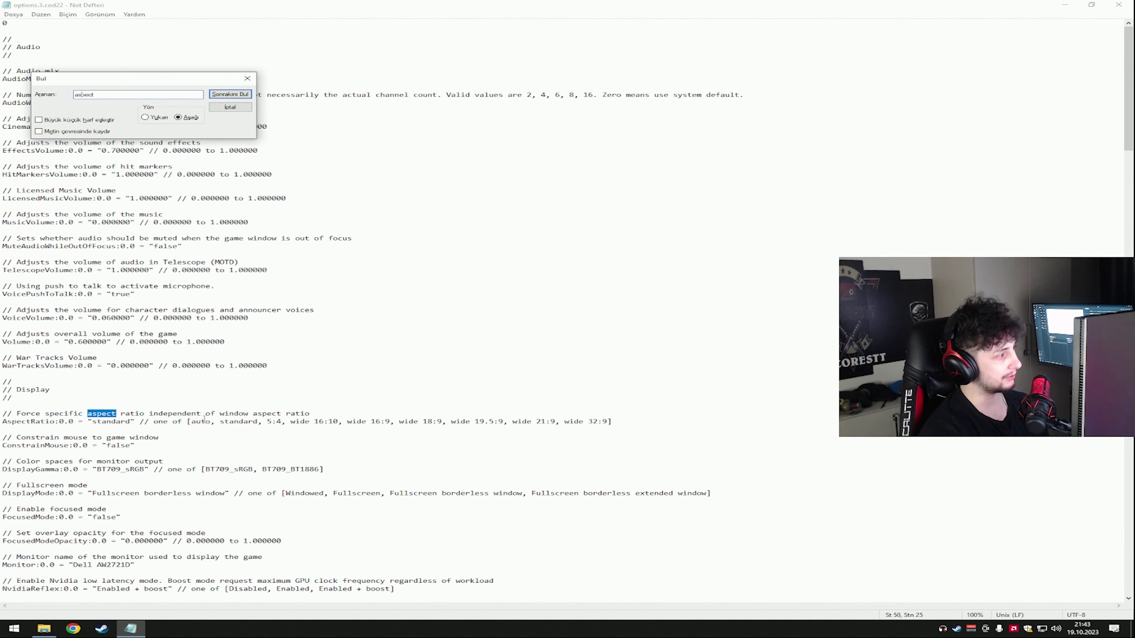
- Examine the AspectRatio value and its allowed options, highlighting standard in the option list
left_click(102, 422)
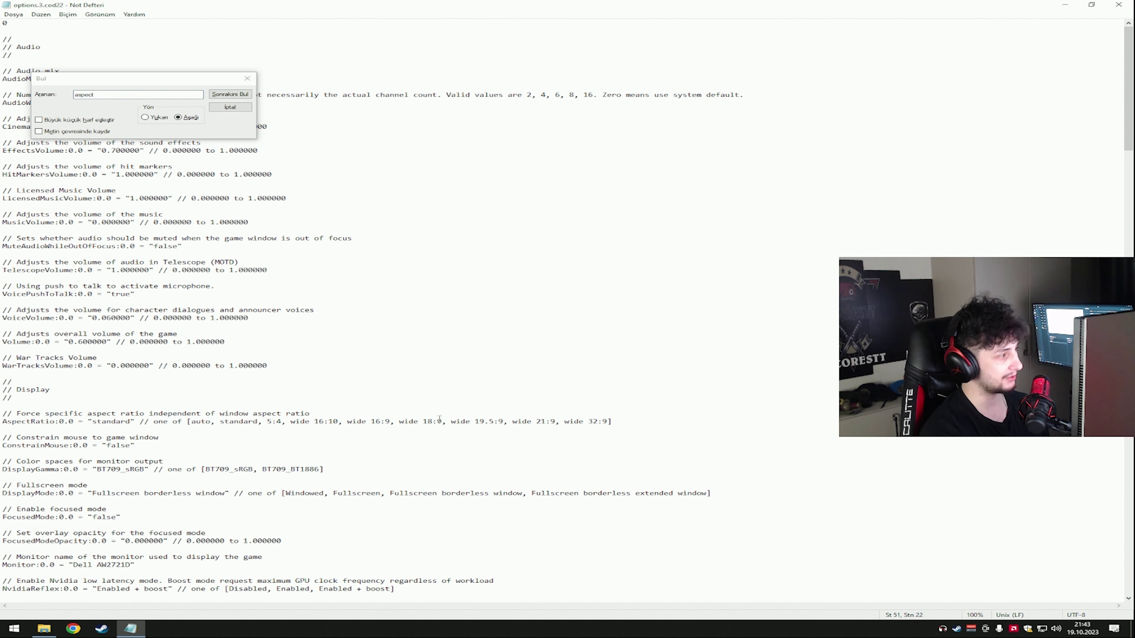
double_click(104, 422)
left_click(134, 437)
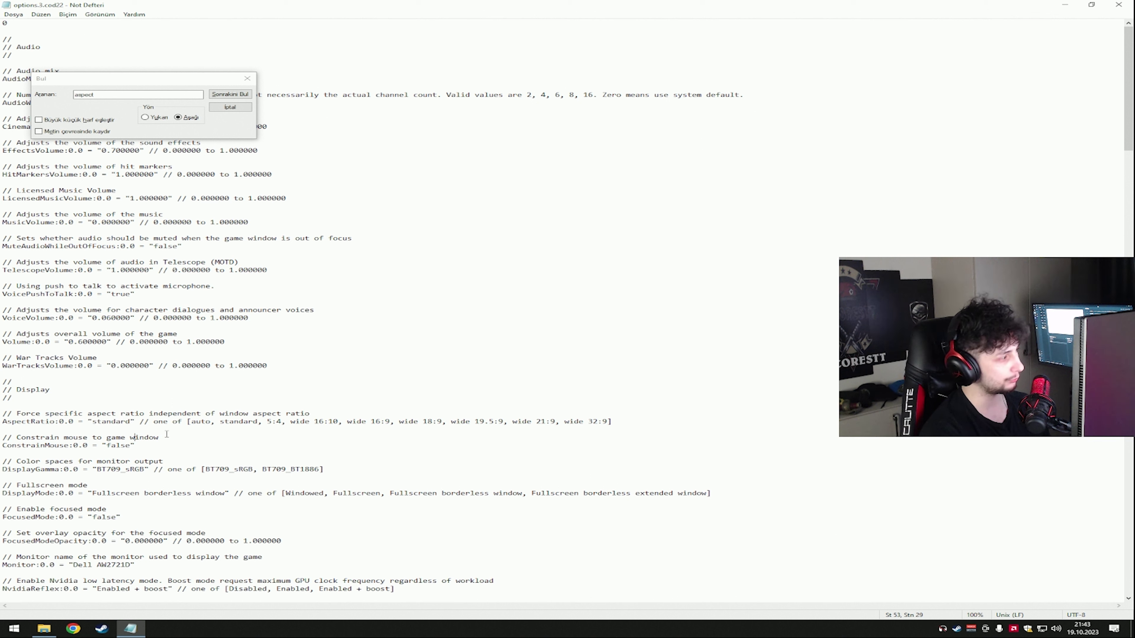
left_click_drag(241, 422, 219, 423)
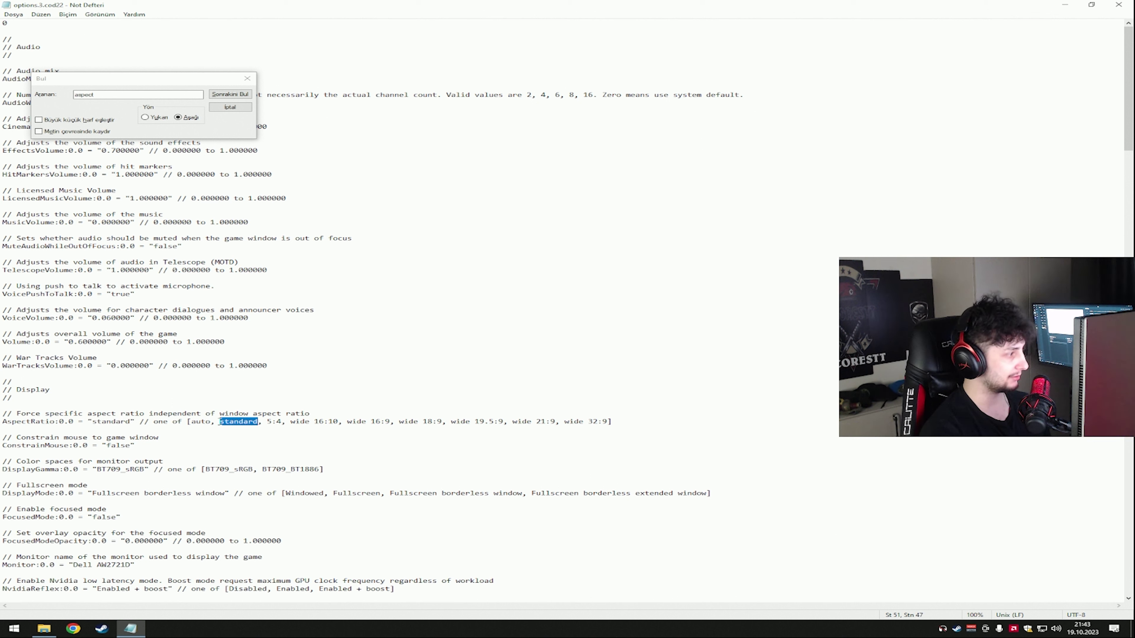
left_click(102, 422)
double_click(107, 423)
left_click(109, 422)
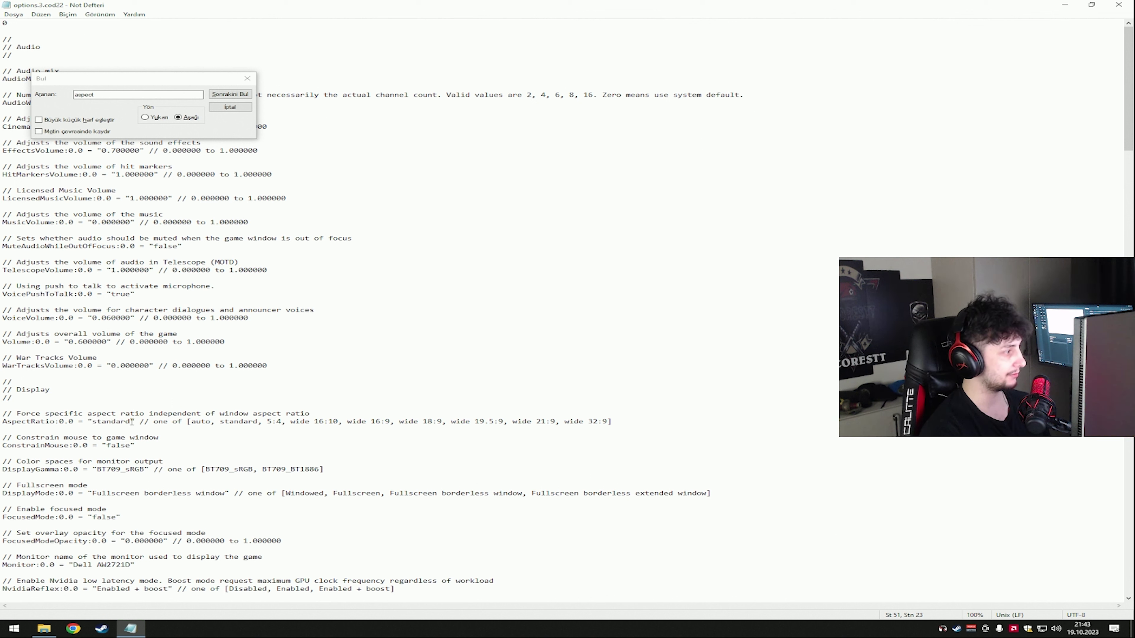
- Search the options file for "resol" and highlight the fullscreen Resolution value to examine it
key("ctrl+f")
type("resol")
key("Return")
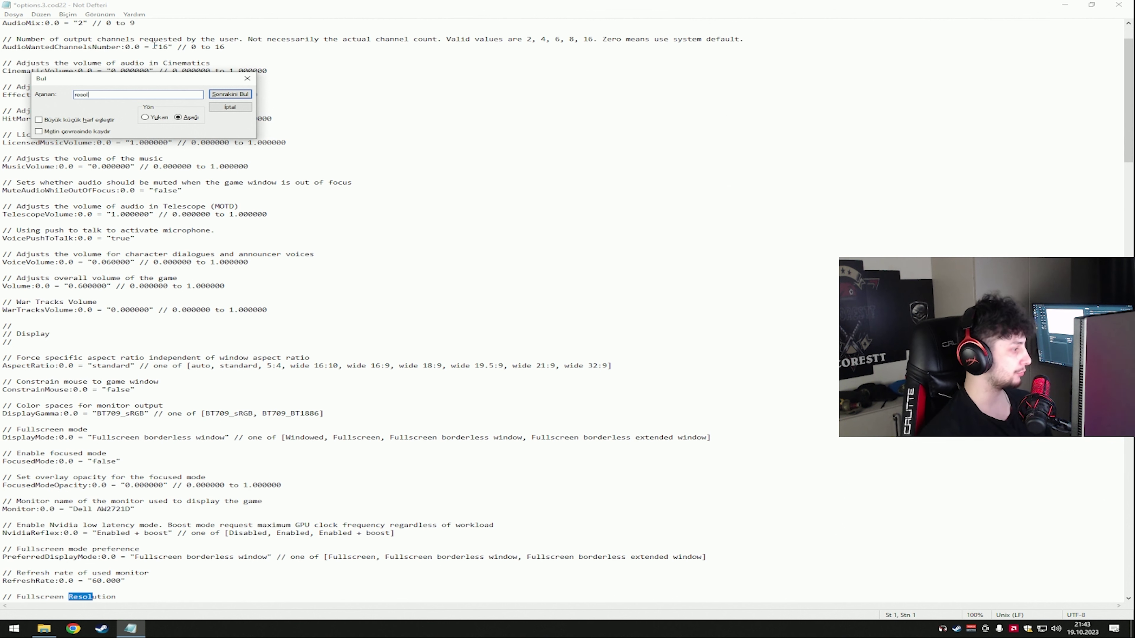
scroll(345, 341, "down", 4)
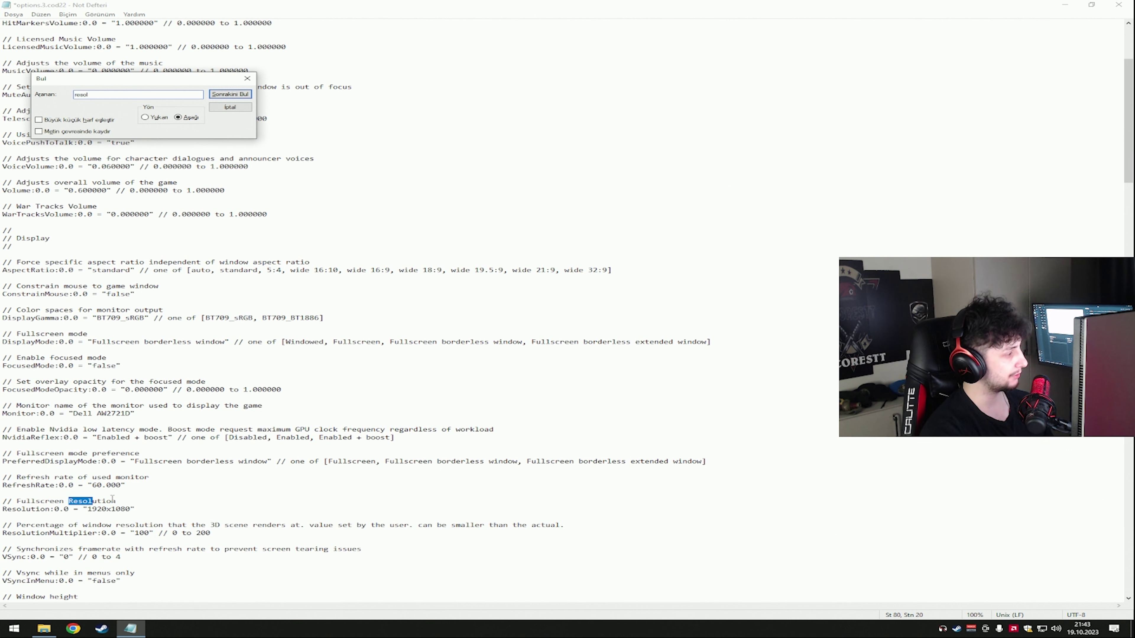
left_click(102, 510)
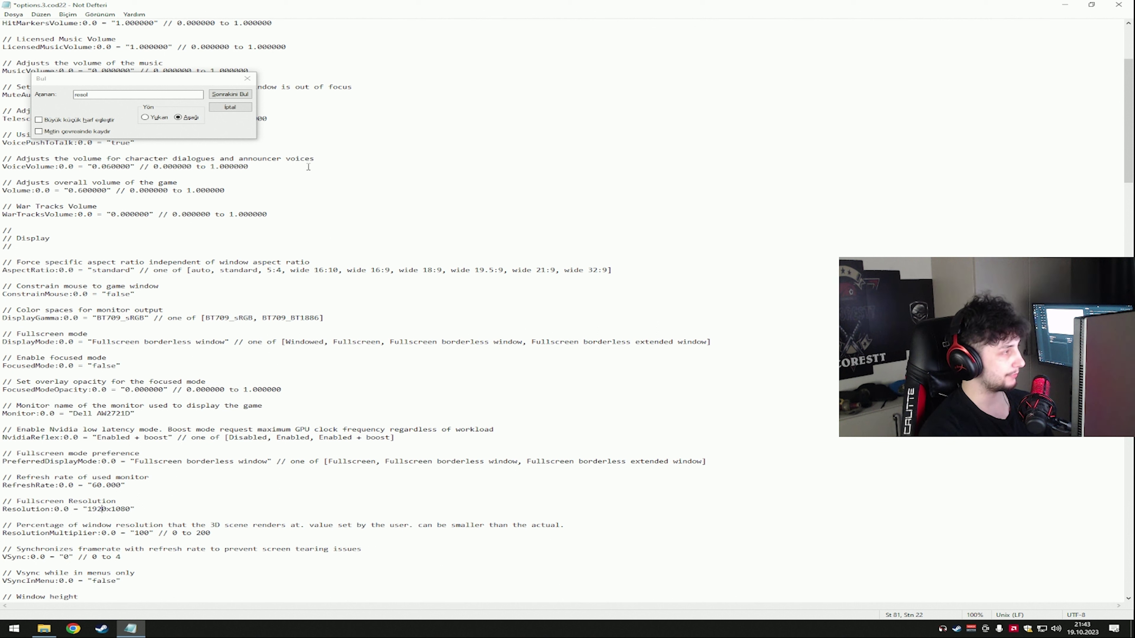
left_click(247, 79)
double_click(96, 512)
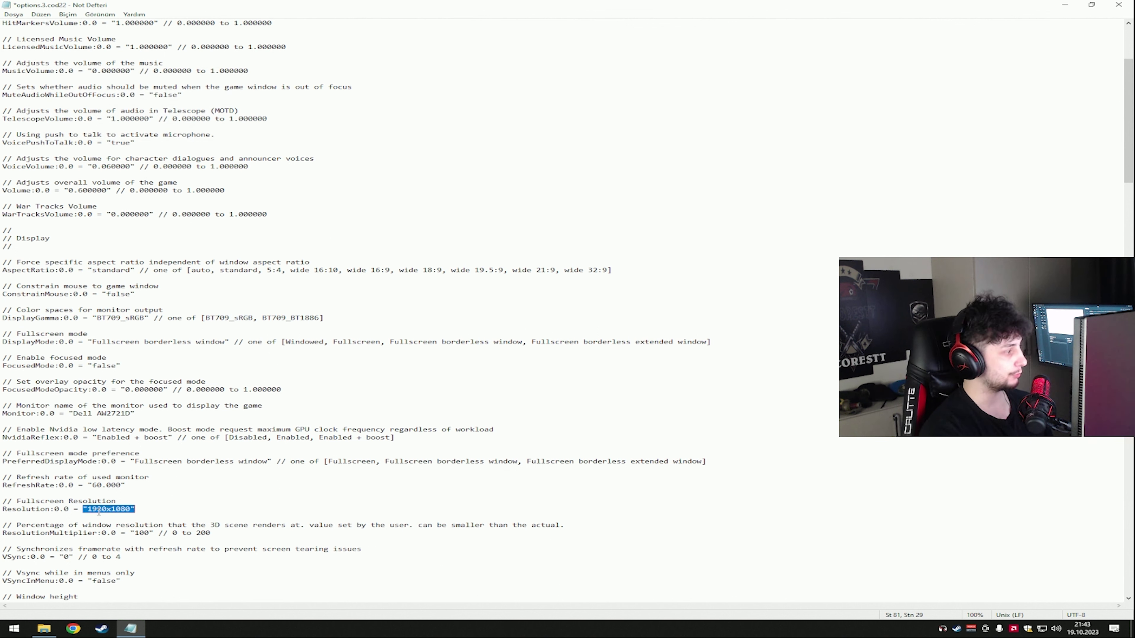
left_click(102, 509)
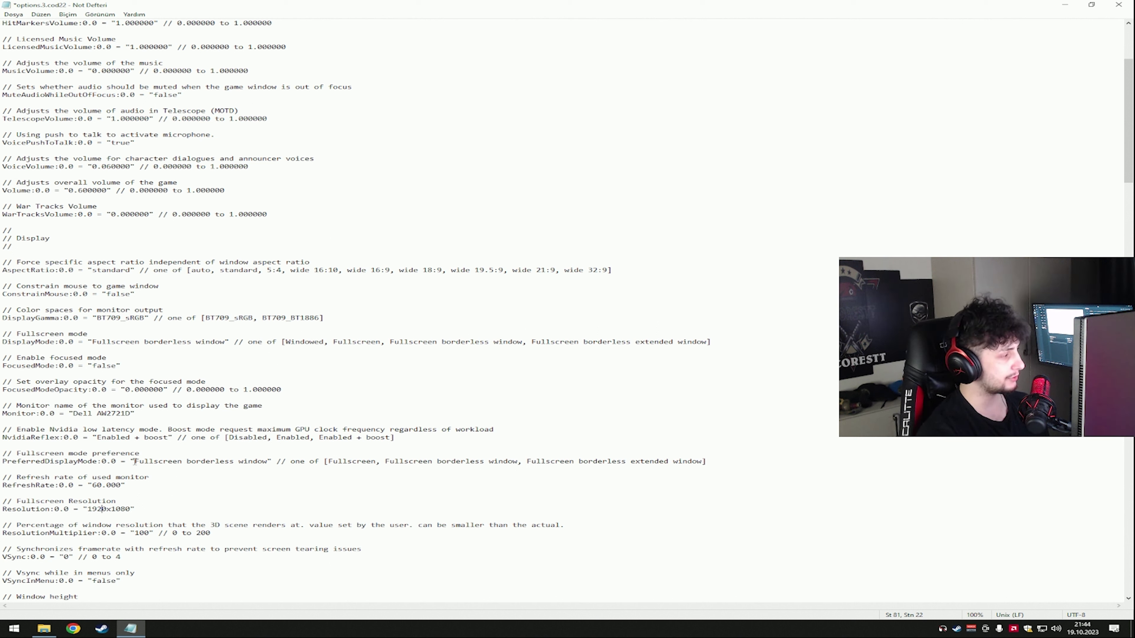
- Examine the PreferredDisplayMode value and its allowed options in the options file, highlighting the Fullscreen borderless window value
left_click_drag(135, 461, 268, 463)
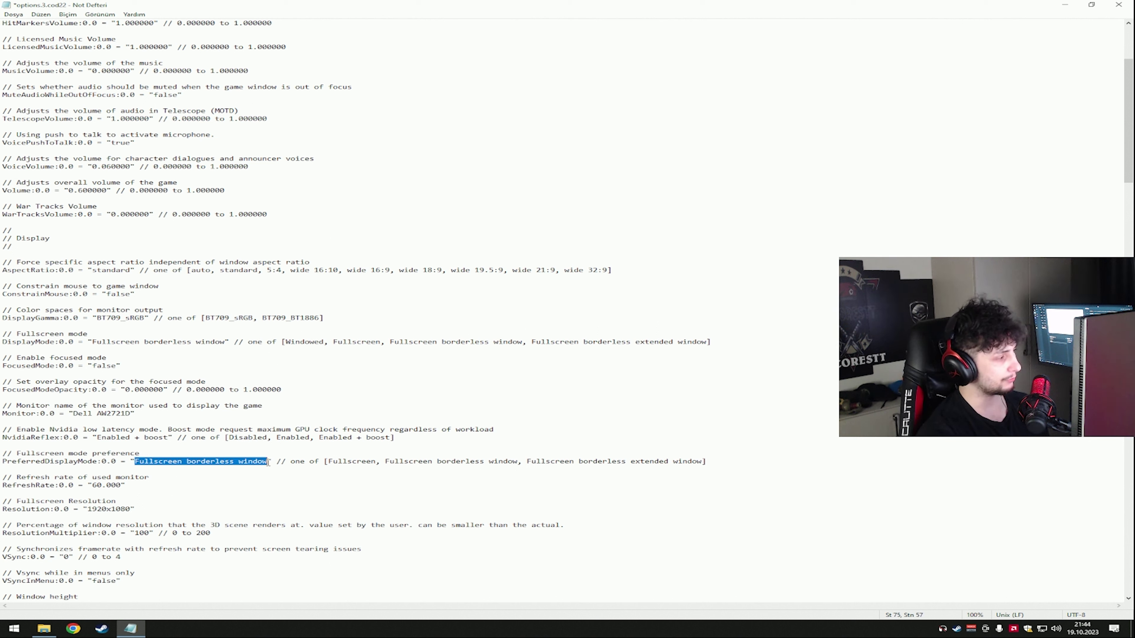
left_click(254, 486)
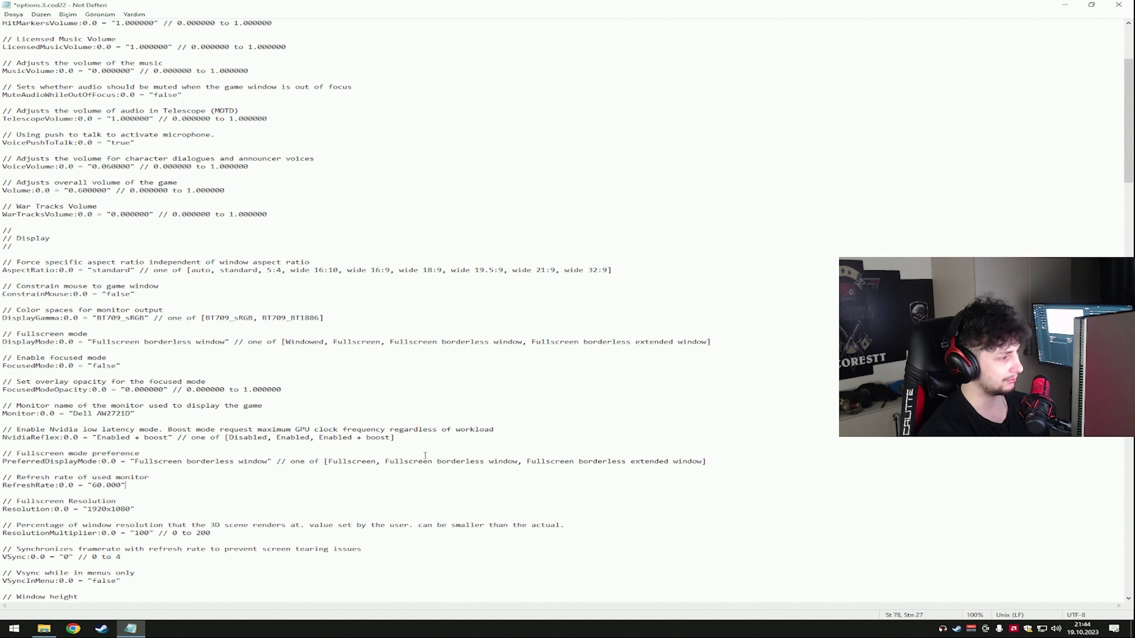
left_click_drag(381, 463, 325, 463)
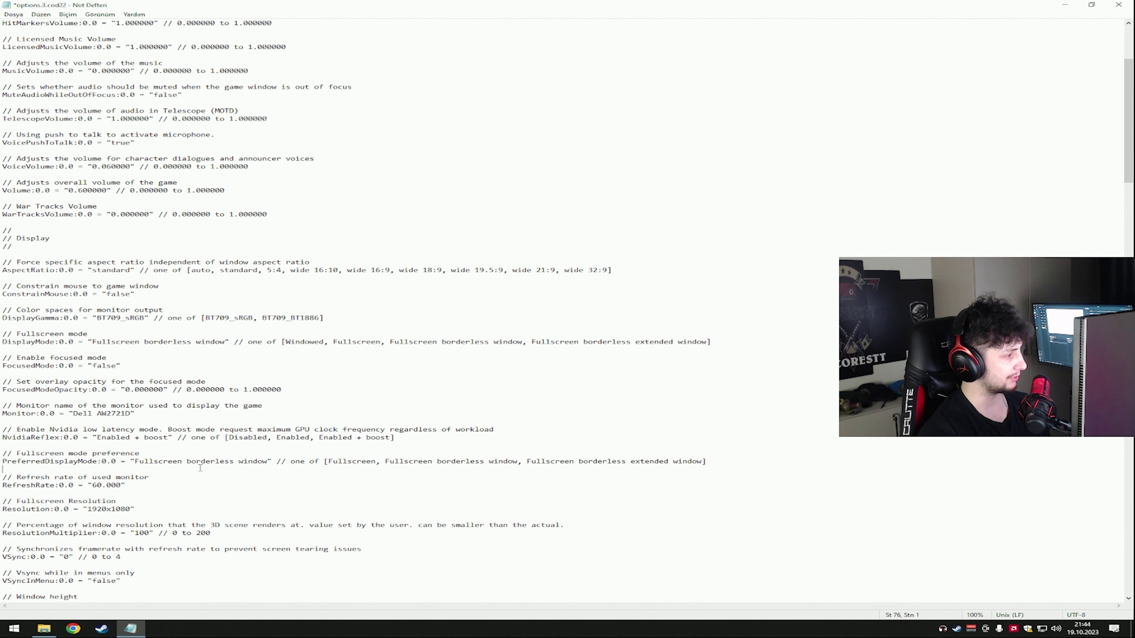
double_click(254, 463)
left_click(273, 461)
scroll(176, 467, "up", 6)
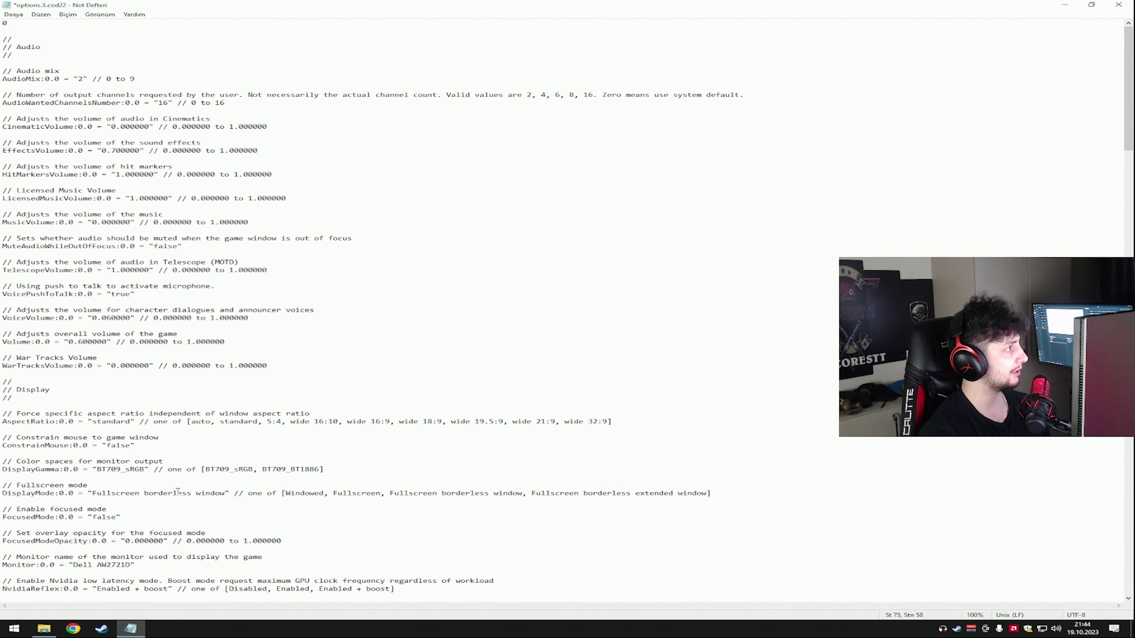
- Close the options file without saving, close the players folder, and open the Yeni Metin Belgesi notes from the desktop
left_click(1119, 5)
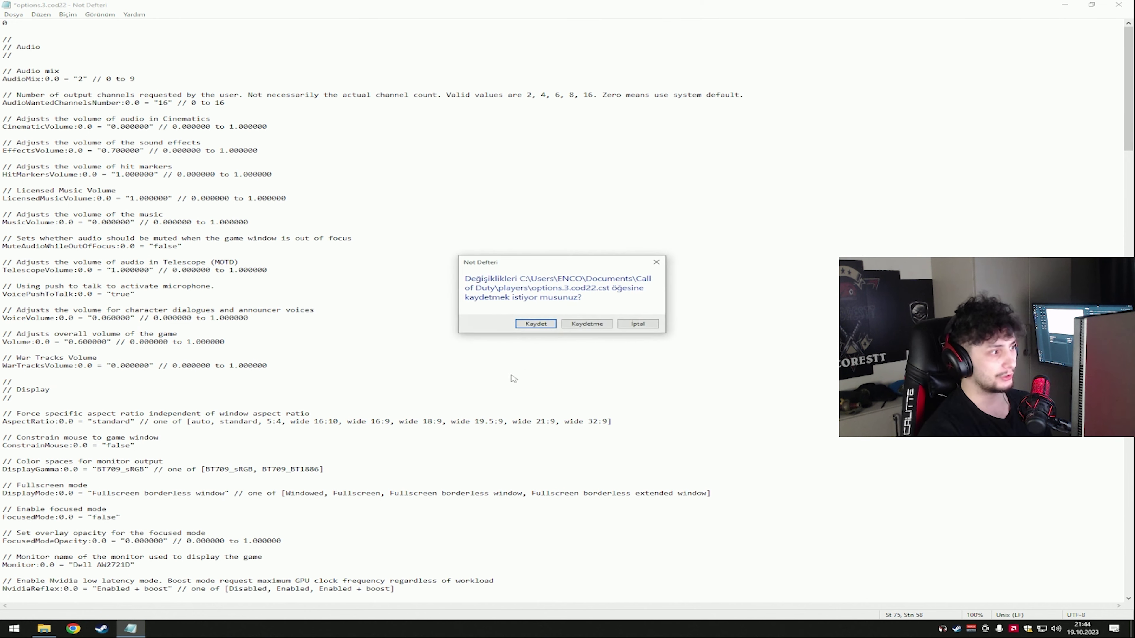
left_click(587, 324)
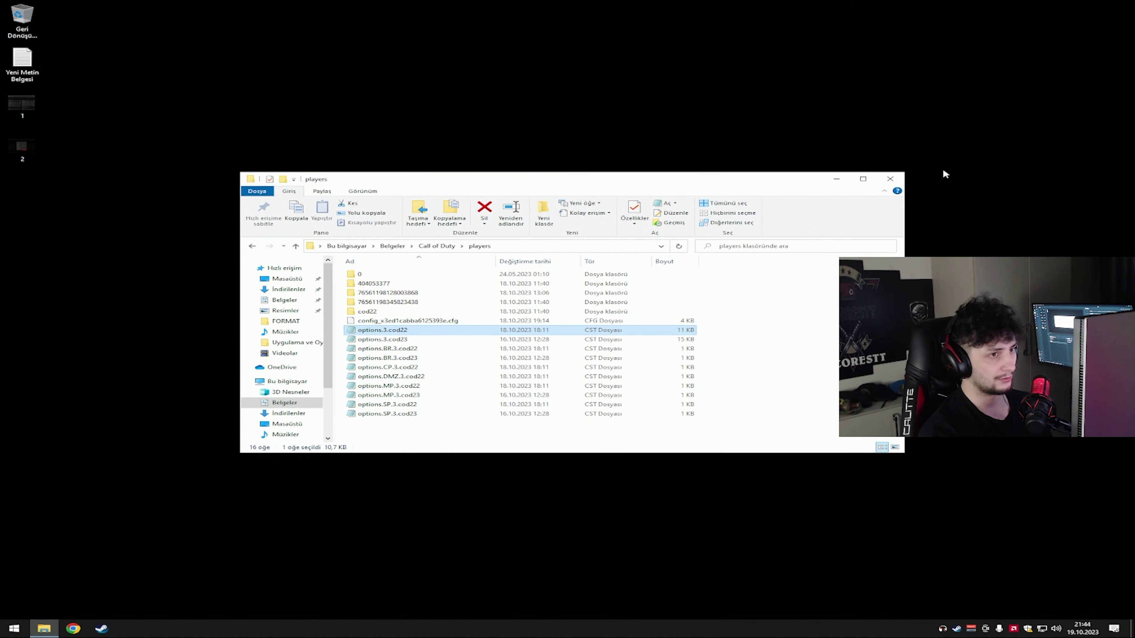
double_click(22, 60)
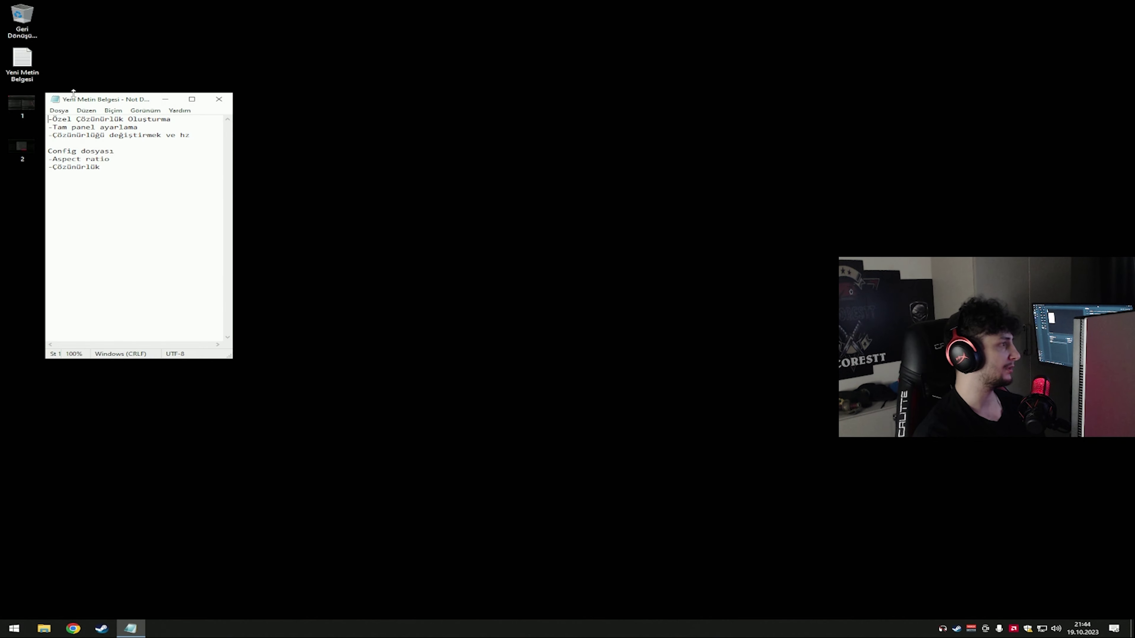
- Check the monitor's available refresh rates in the Windows advanced display settings (Gelişmiş görüntü ayarları) and close Settings
right_click(514, 292)
left_click(540, 386)
scroll(617, 355, "down", 5)
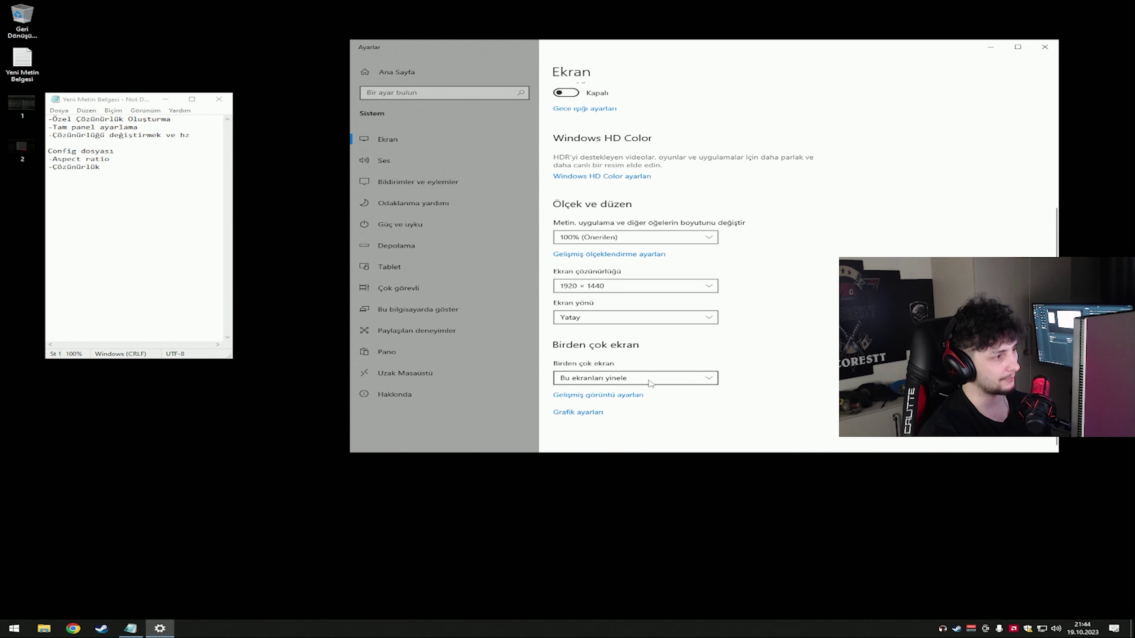
left_click(583, 408)
left_click(409, 347)
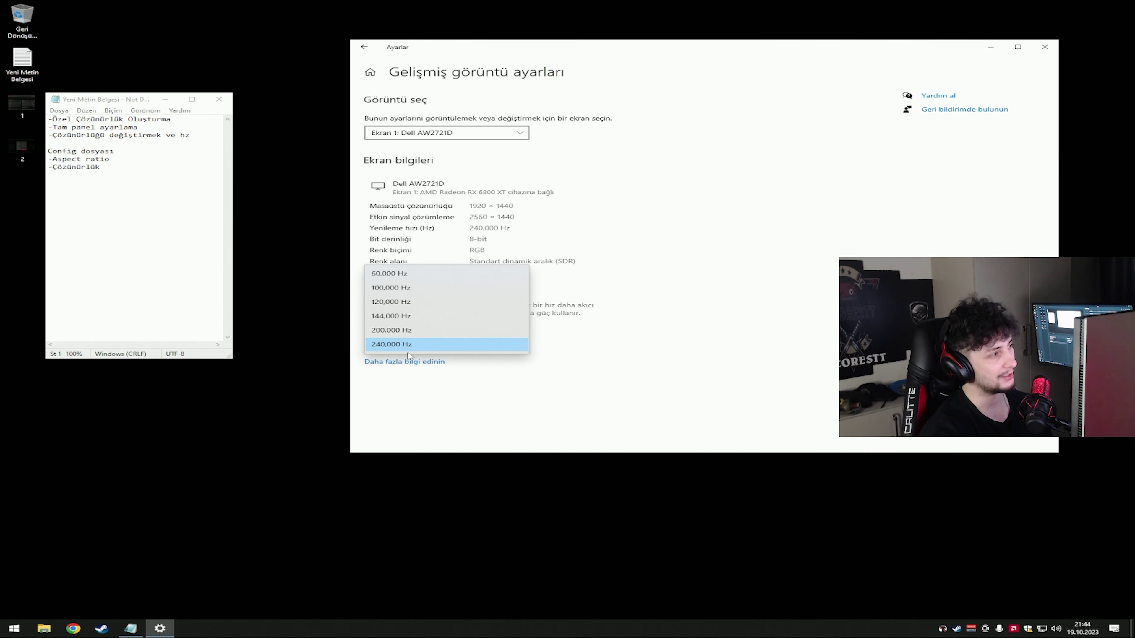
left_click(543, 406)
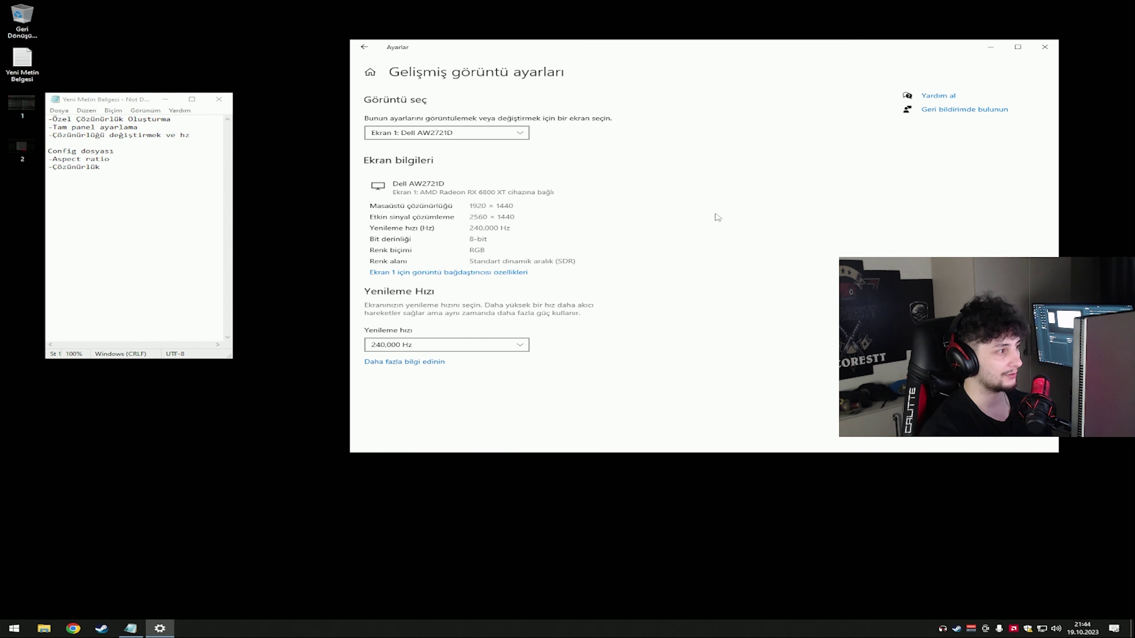
left_click(1045, 46)
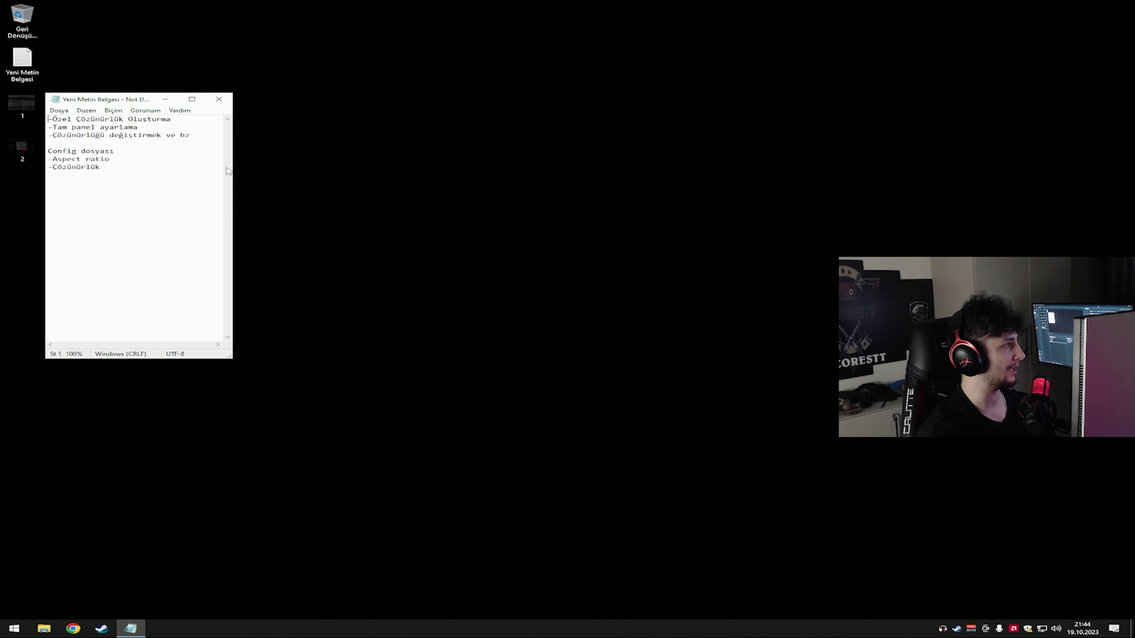